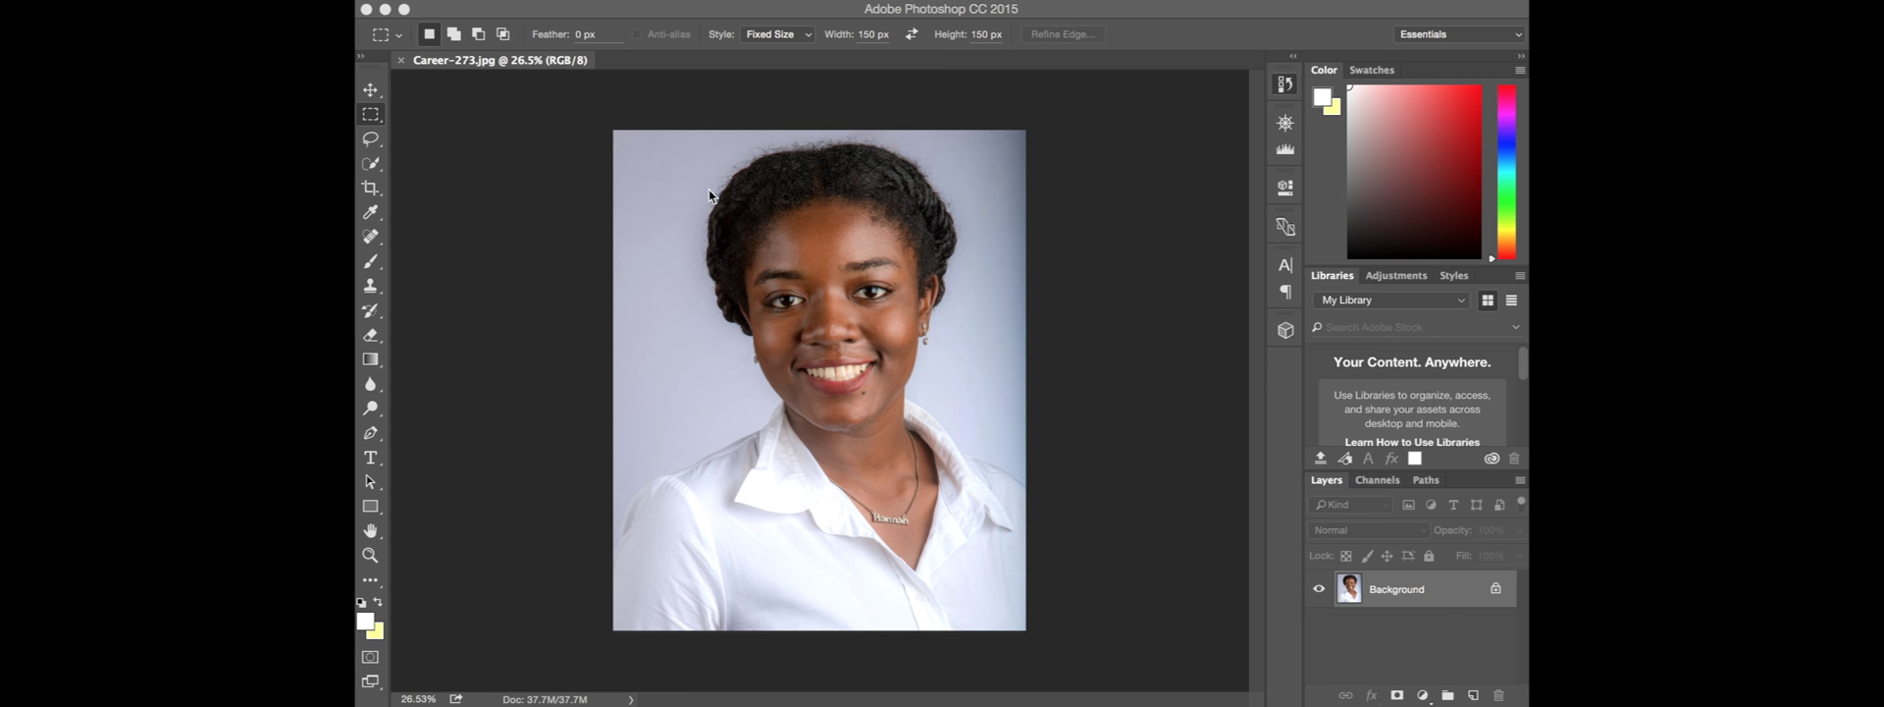
# Step: Show the History panel and zoom in until the face fills the window
pyautogui.hotkey('ctrl', '0')
pyautogui.scroll(3, 772, 184)
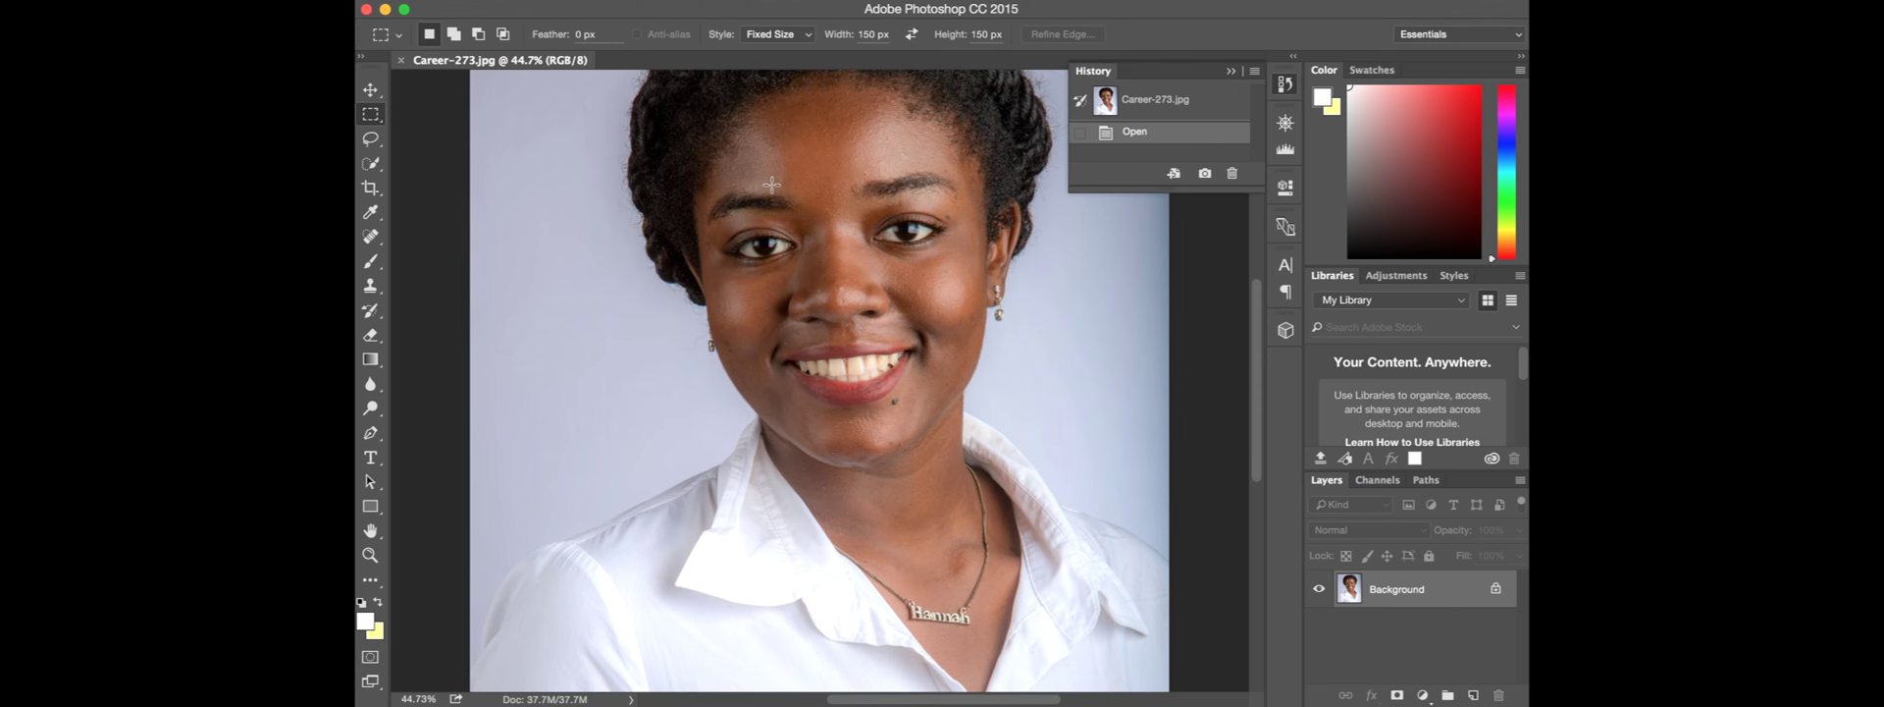
pyautogui.scroll(2, 771, 185)
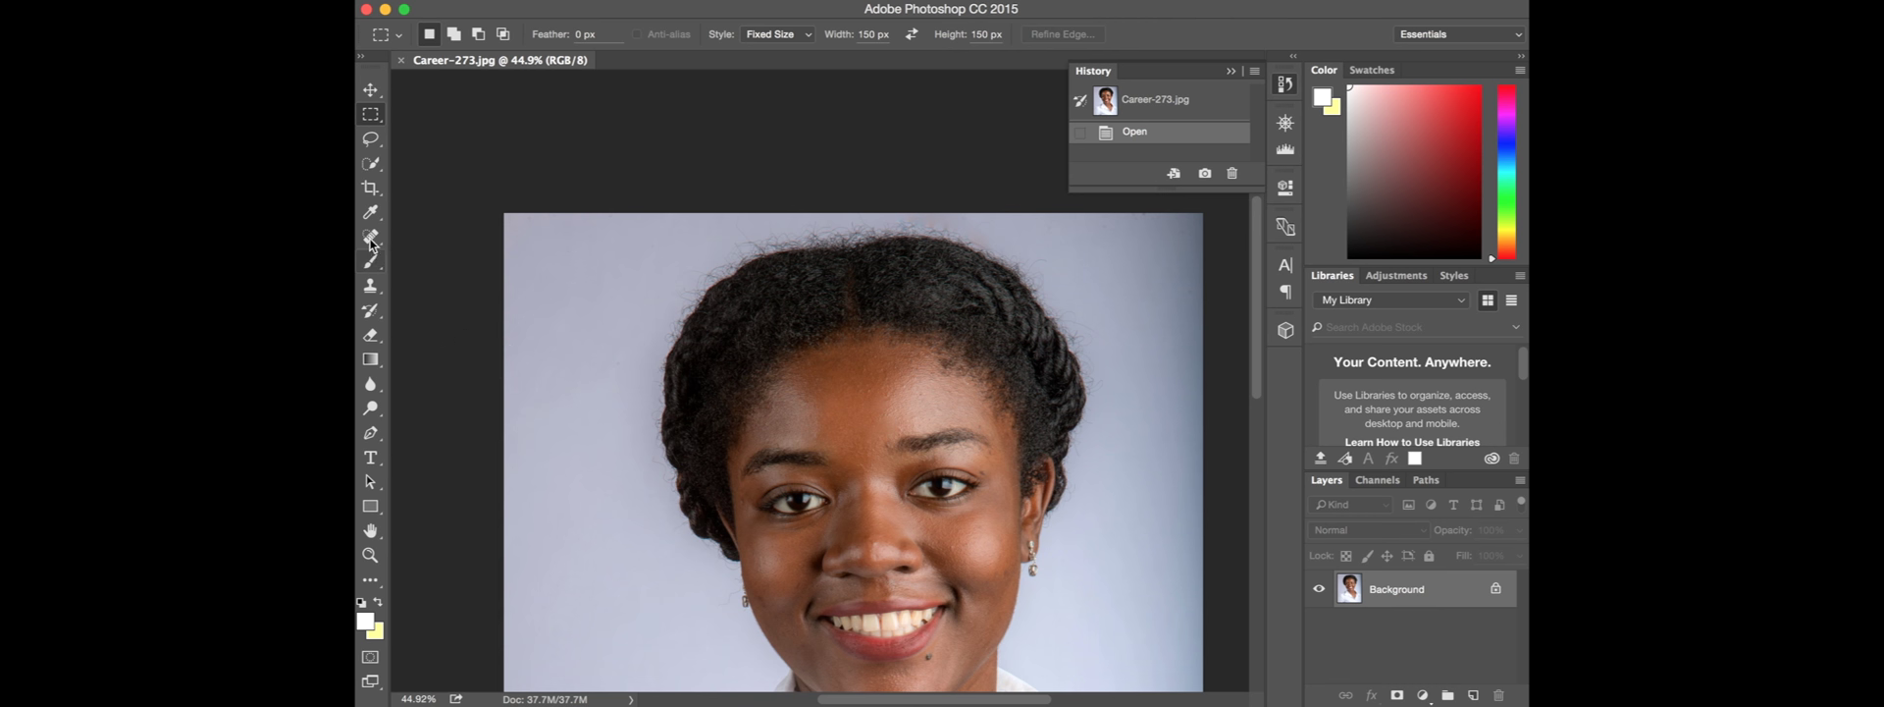
# Step: Select the Clone Stamp tool and zoom in on the left side of the head
pyautogui.click(373, 289)
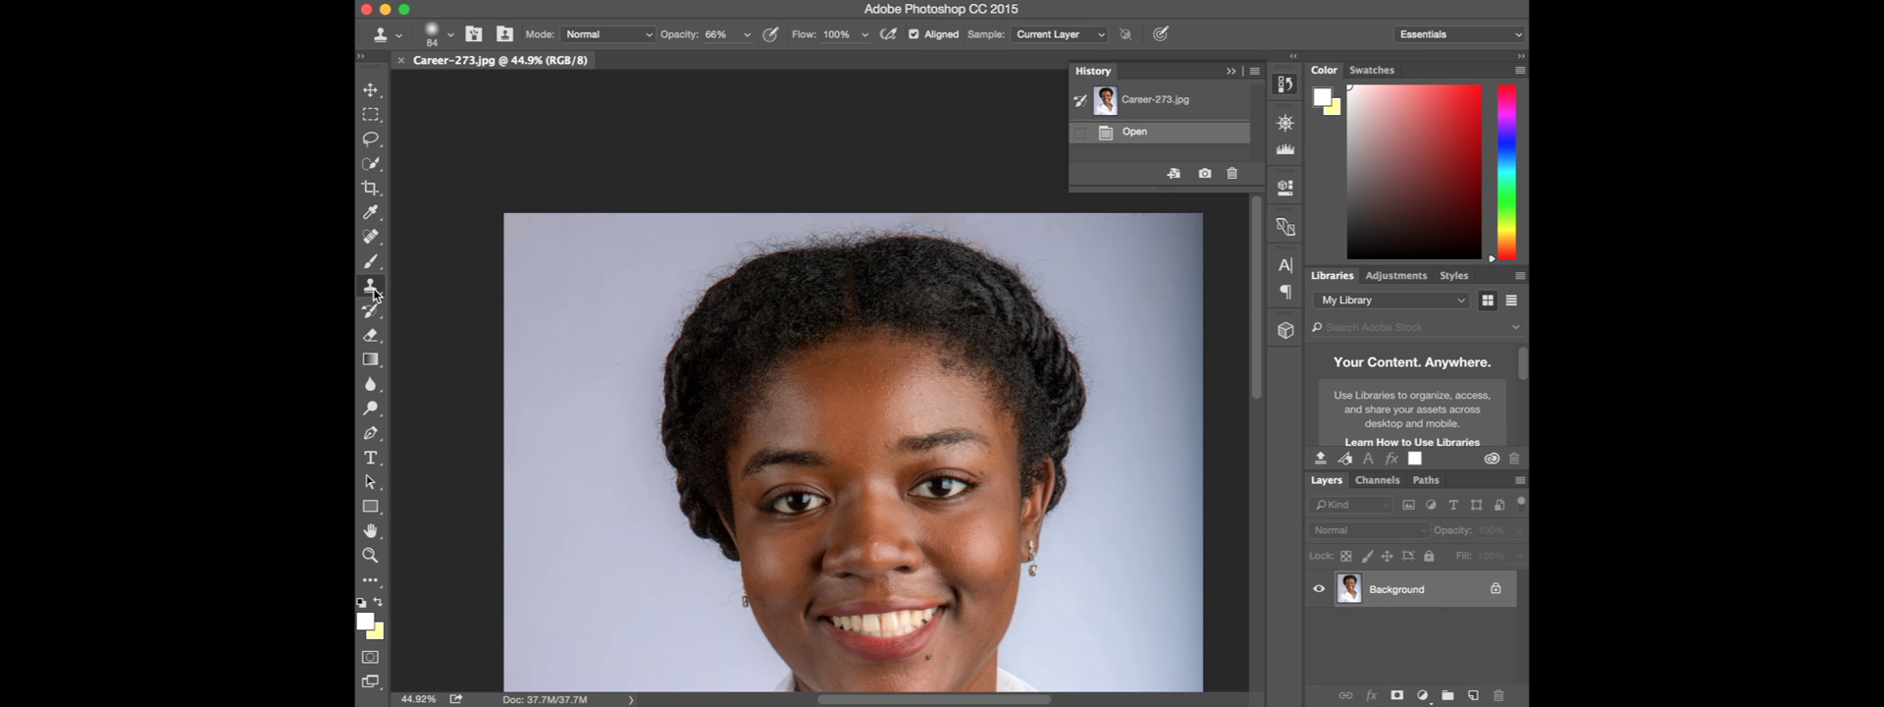
pyautogui.click(373, 289)
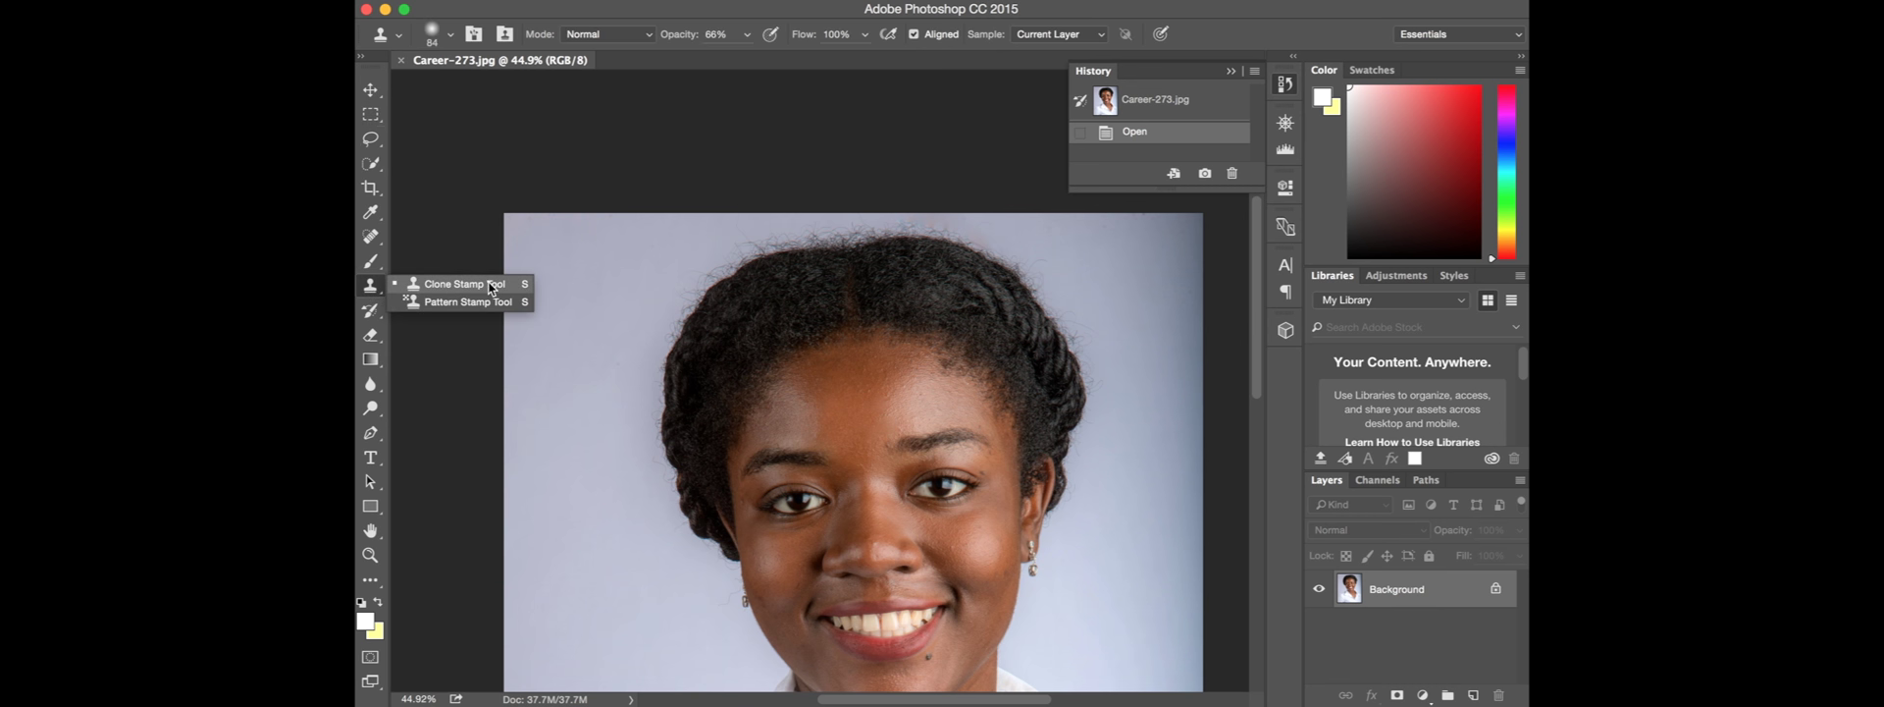
pyautogui.click(517, 287)
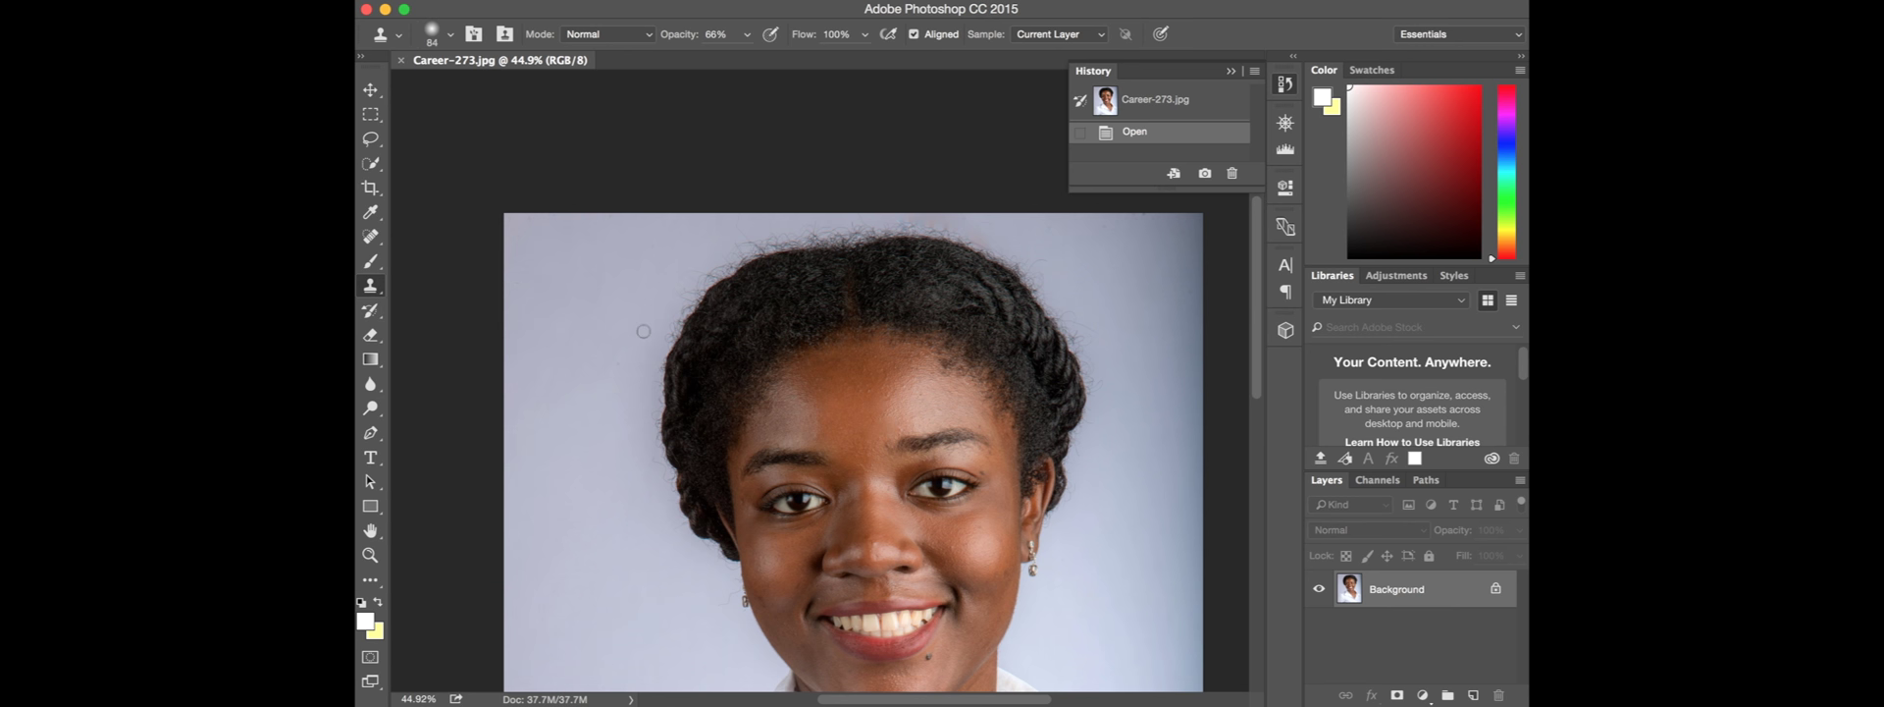
pyautogui.scroll(5, 642, 331)
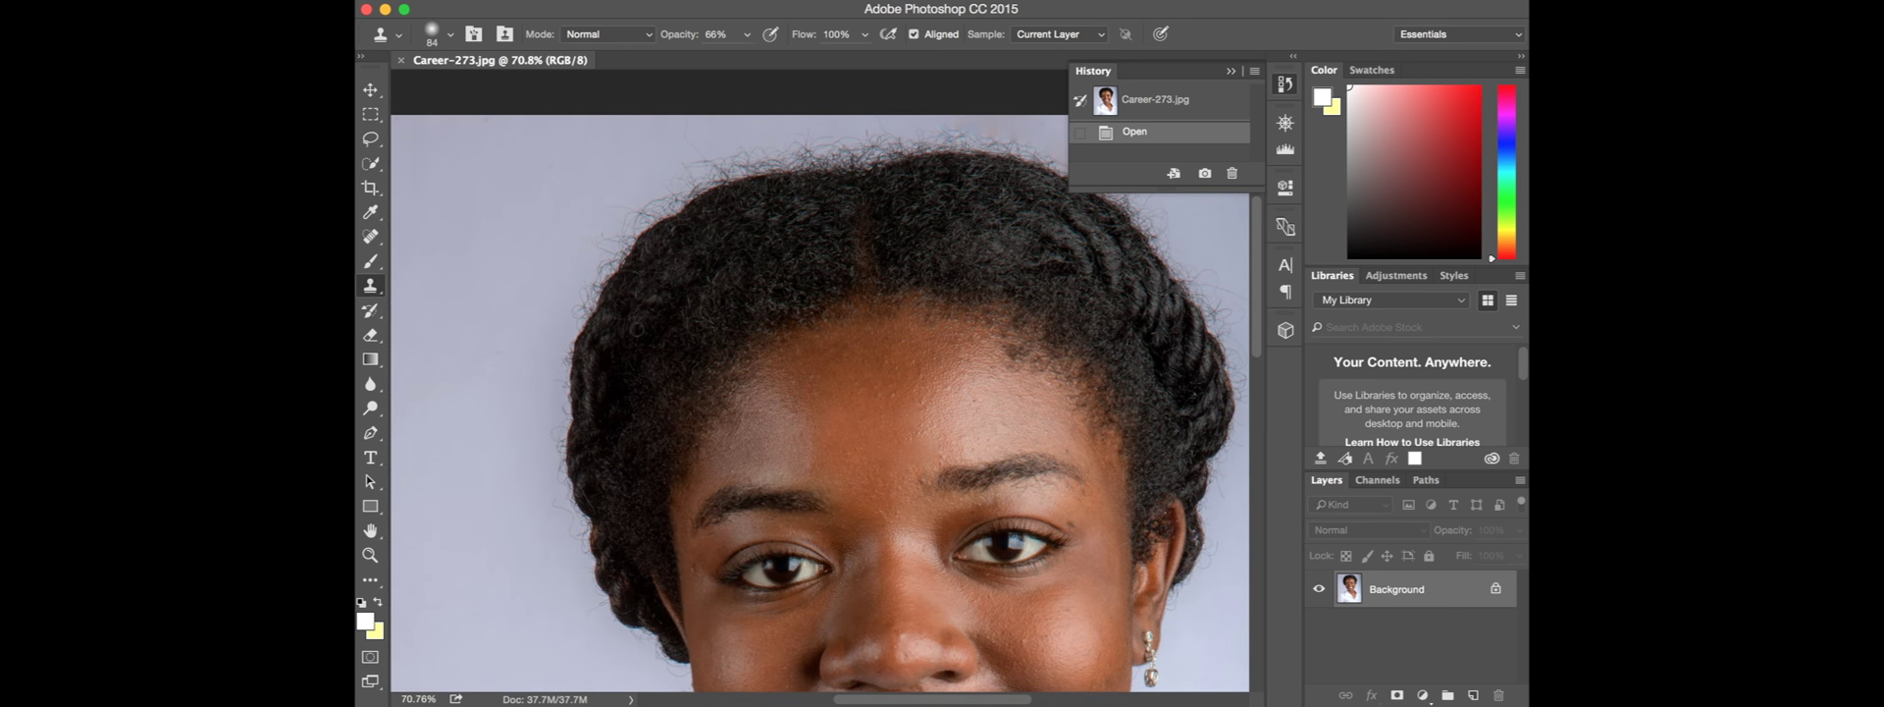
pyautogui.hscroll(-4, 636, 329)
pyautogui.hscroll(-2, 648, 319)
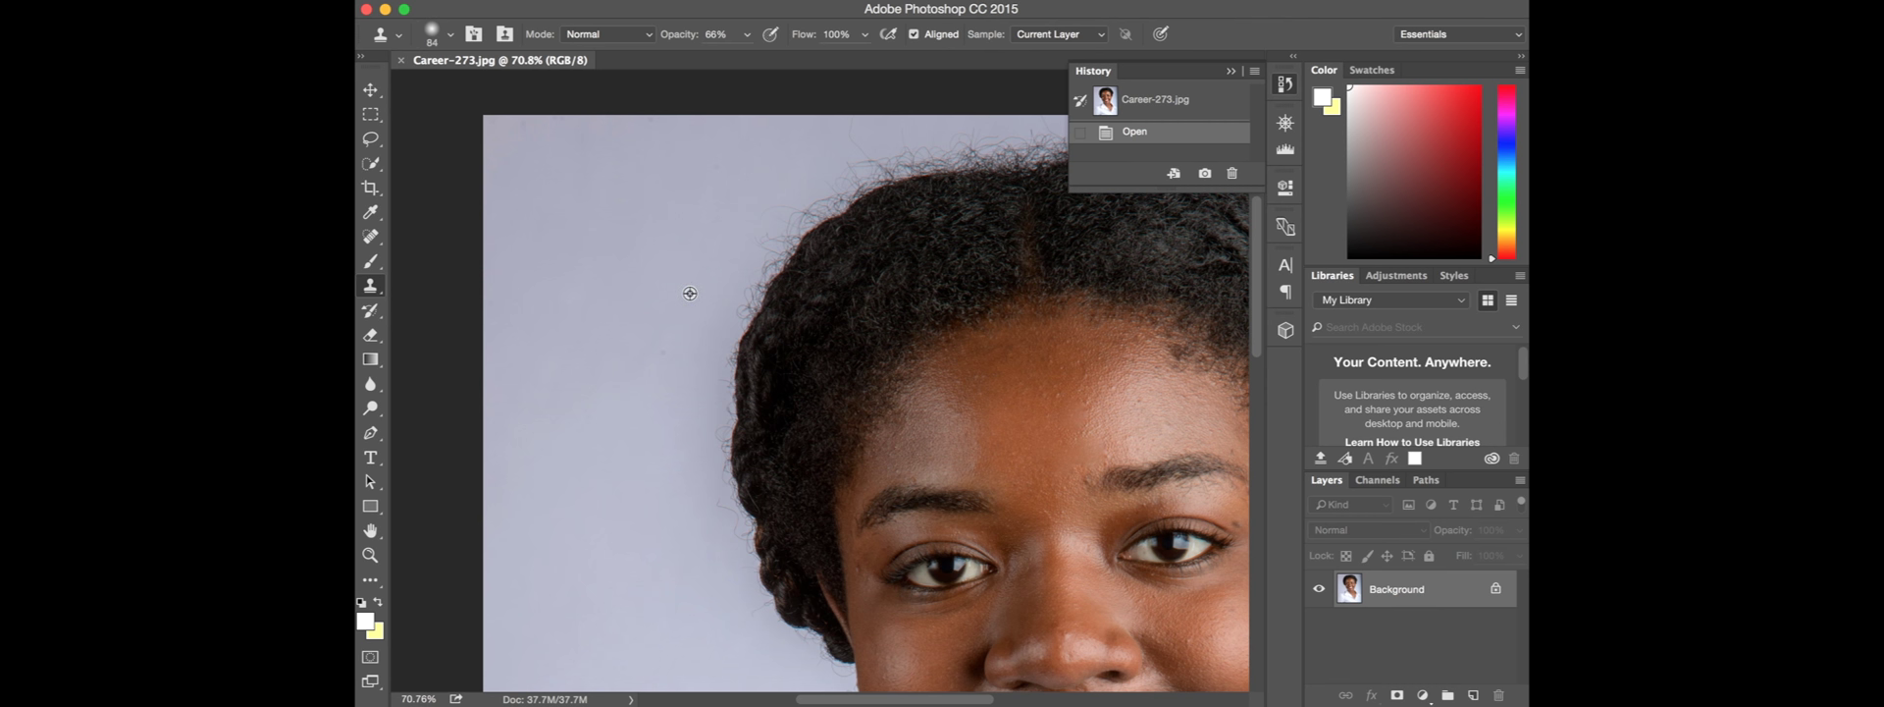
# Step: Sample clean background and clone it over the left hairline hairs at 53% opacity
pyautogui.keyDown('alt'); pyautogui.click(689, 292); pyautogui.keyUp('alt')
pyautogui.moveTo(750, 286); pyautogui.dragTo(765, 259)
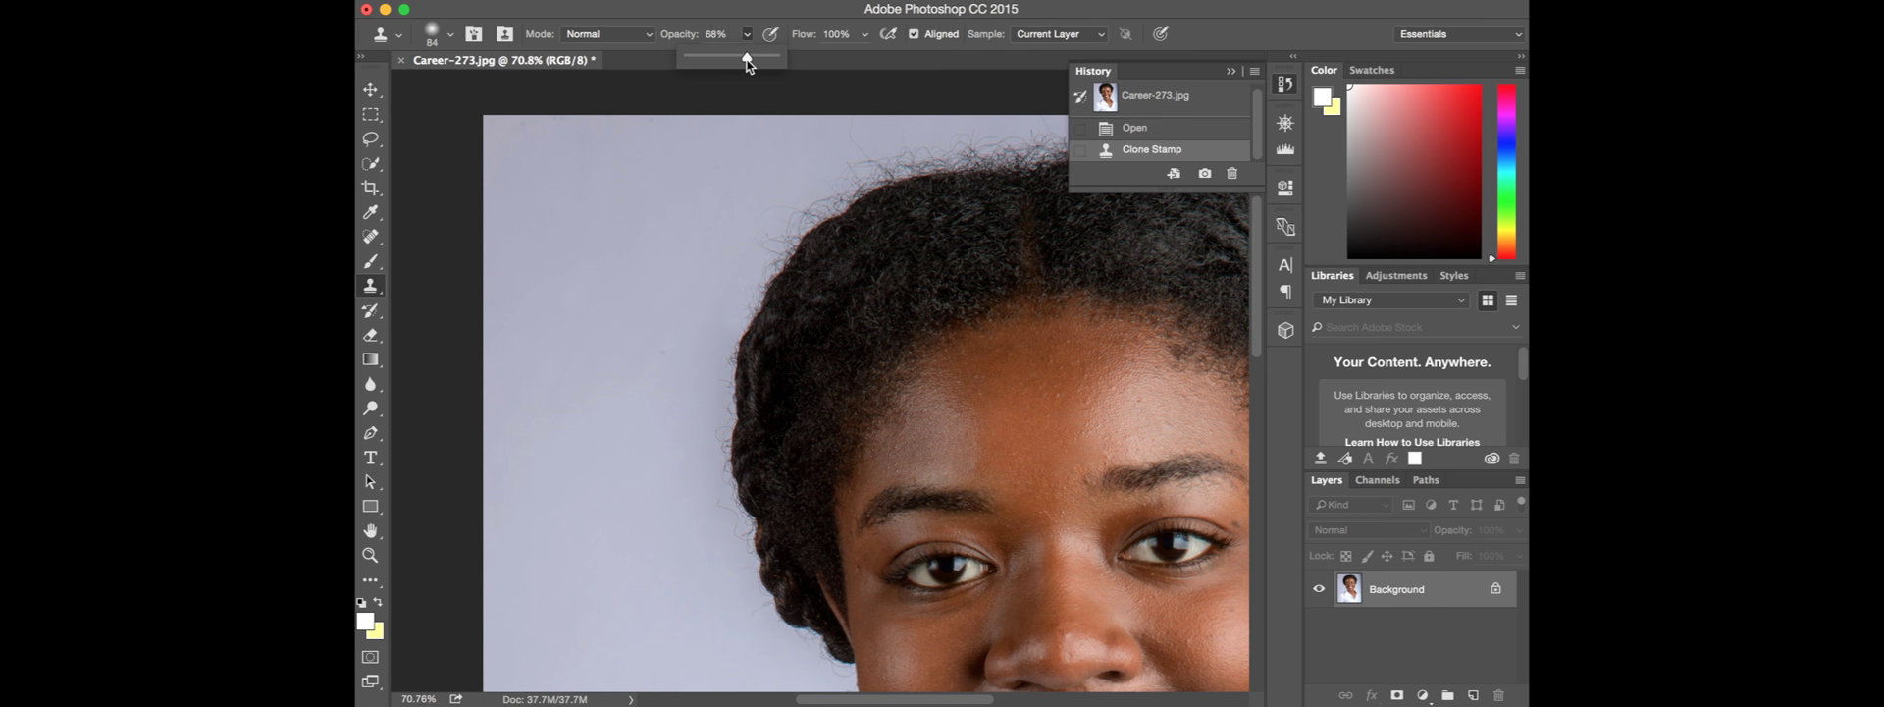
pyautogui.moveTo(747, 59); pyautogui.dragTo(735, 59)
pyautogui.moveTo(766, 242)
pyautogui.mouseDown()
pyautogui.moveTo(777, 206)
pyautogui.moveTo(832, 198)
pyautogui.moveTo(742, 310)
pyautogui.moveTo(723, 494)
pyautogui.mouseUp()
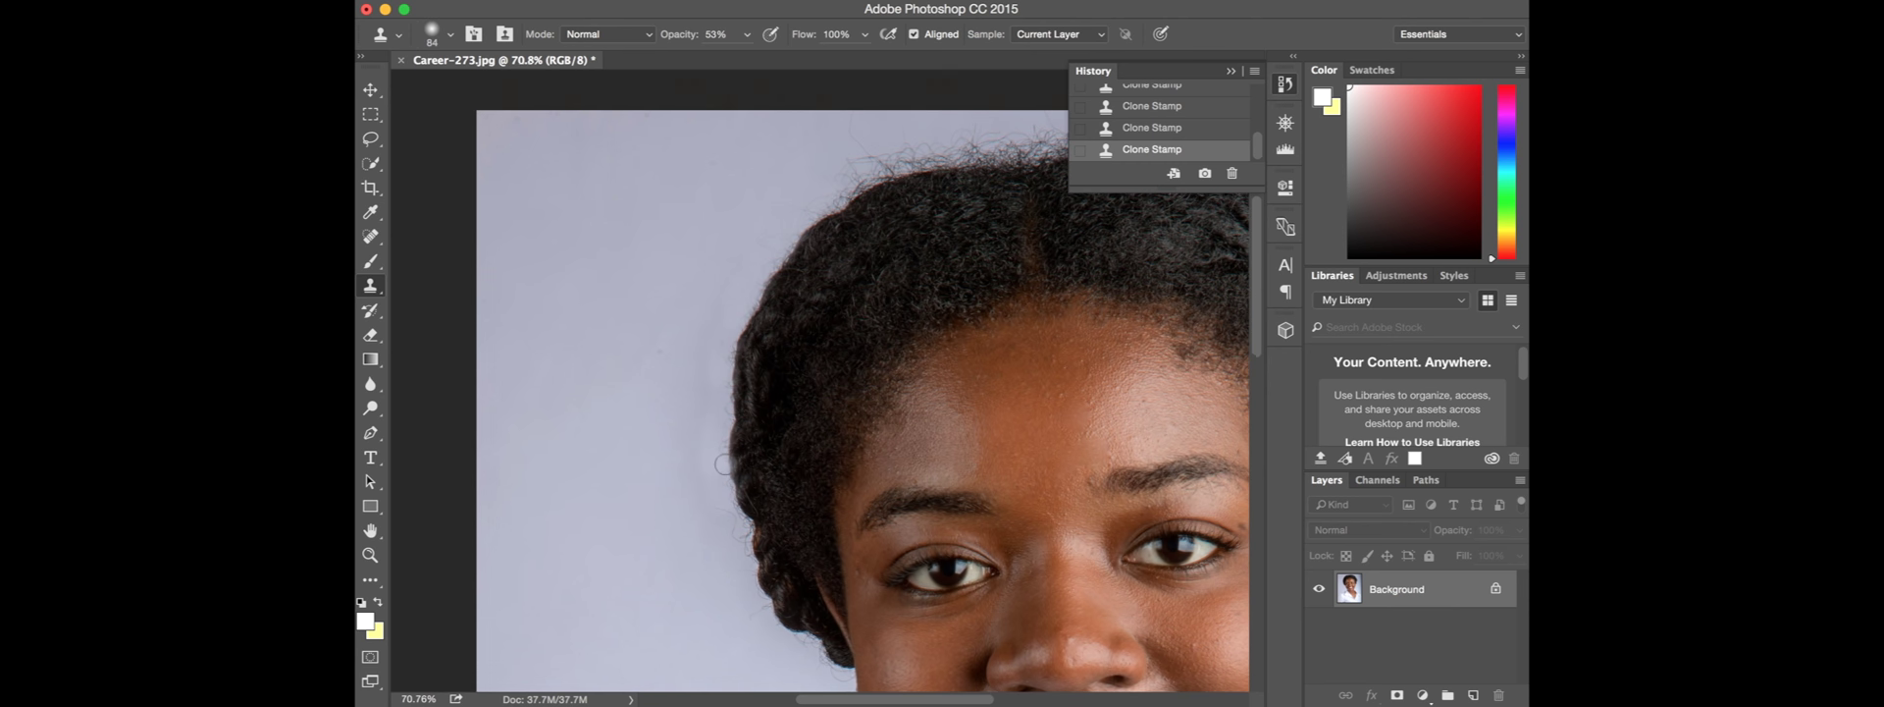
# Step: Clone background over stray hairs near the forehead and along the top hairline
pyautogui.scroll(2, 723, 464)
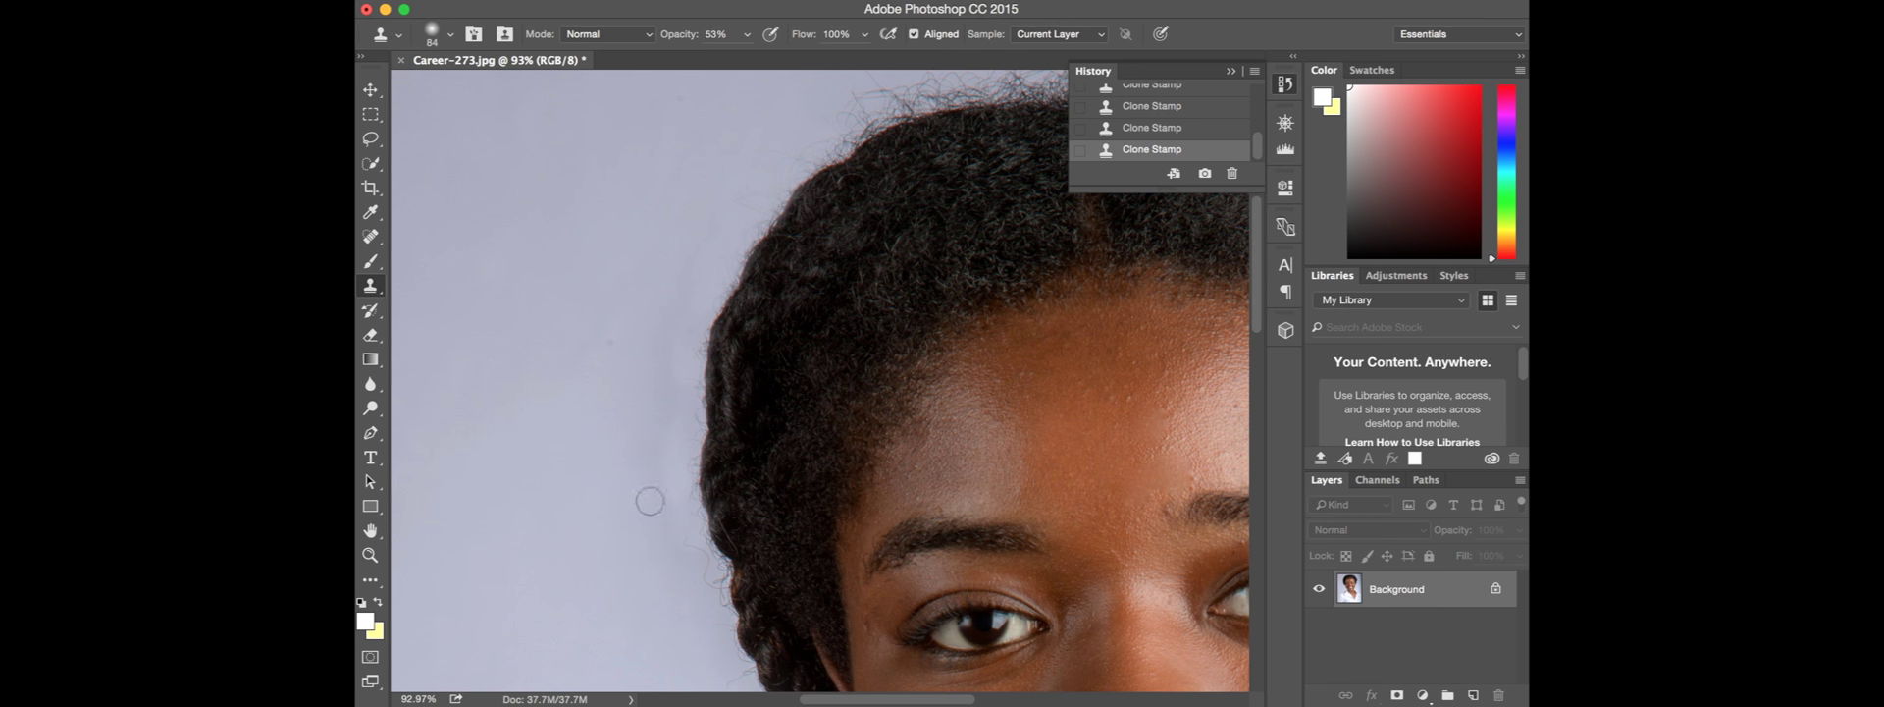
pyautogui.moveTo(684, 498); pyautogui.dragTo(694, 568)
pyautogui.scroll(-1, 707, 584)
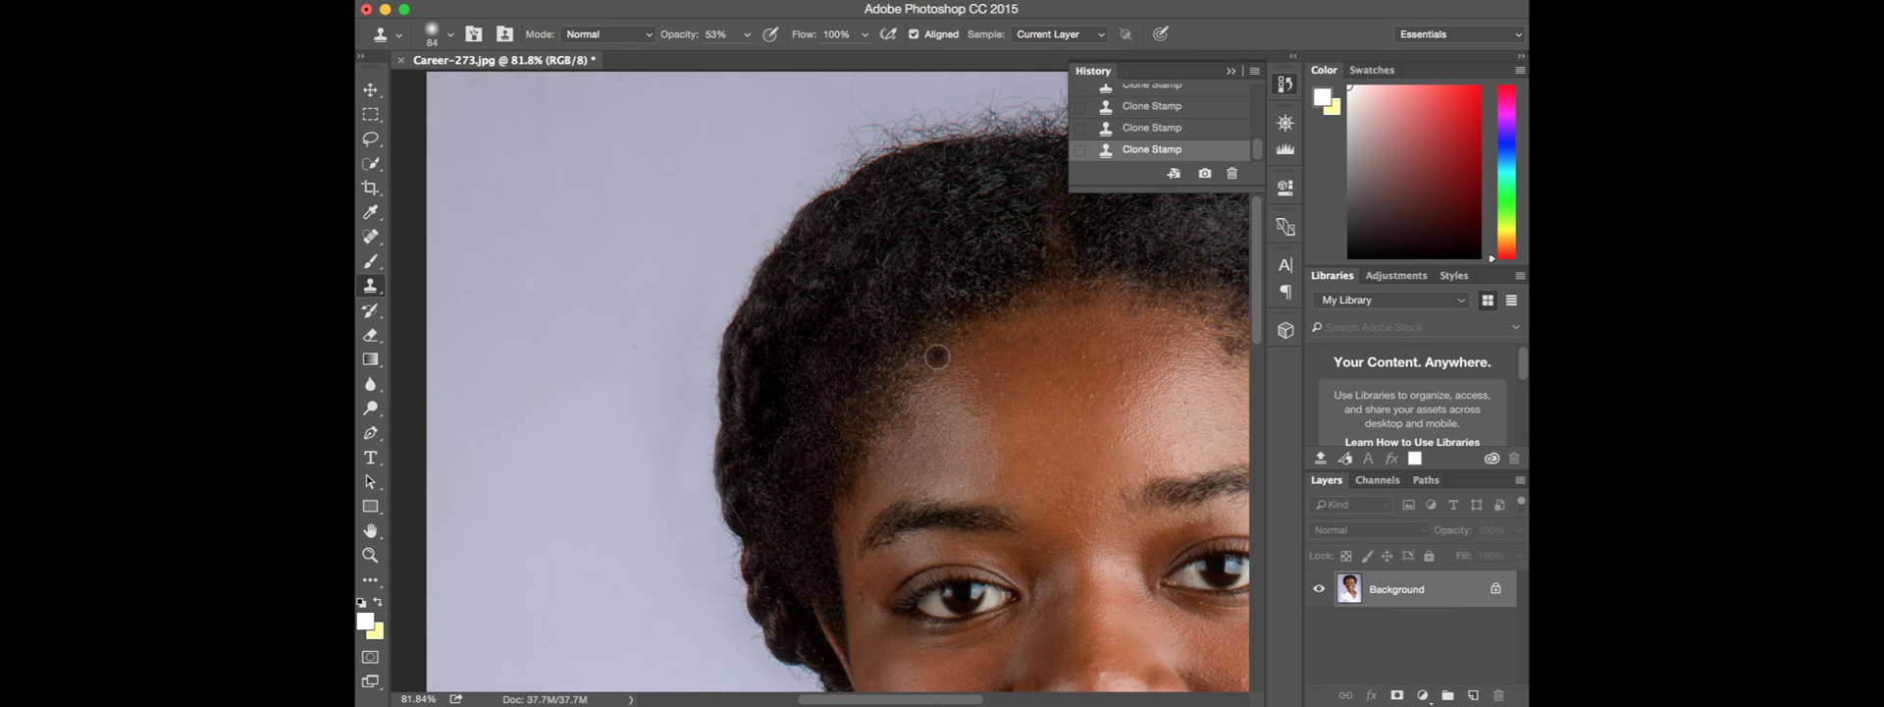
pyautogui.scroll(-2, 707, 584)
pyautogui.scroll(5, 1062, 420)
pyautogui.scroll(-3, 1062, 420)
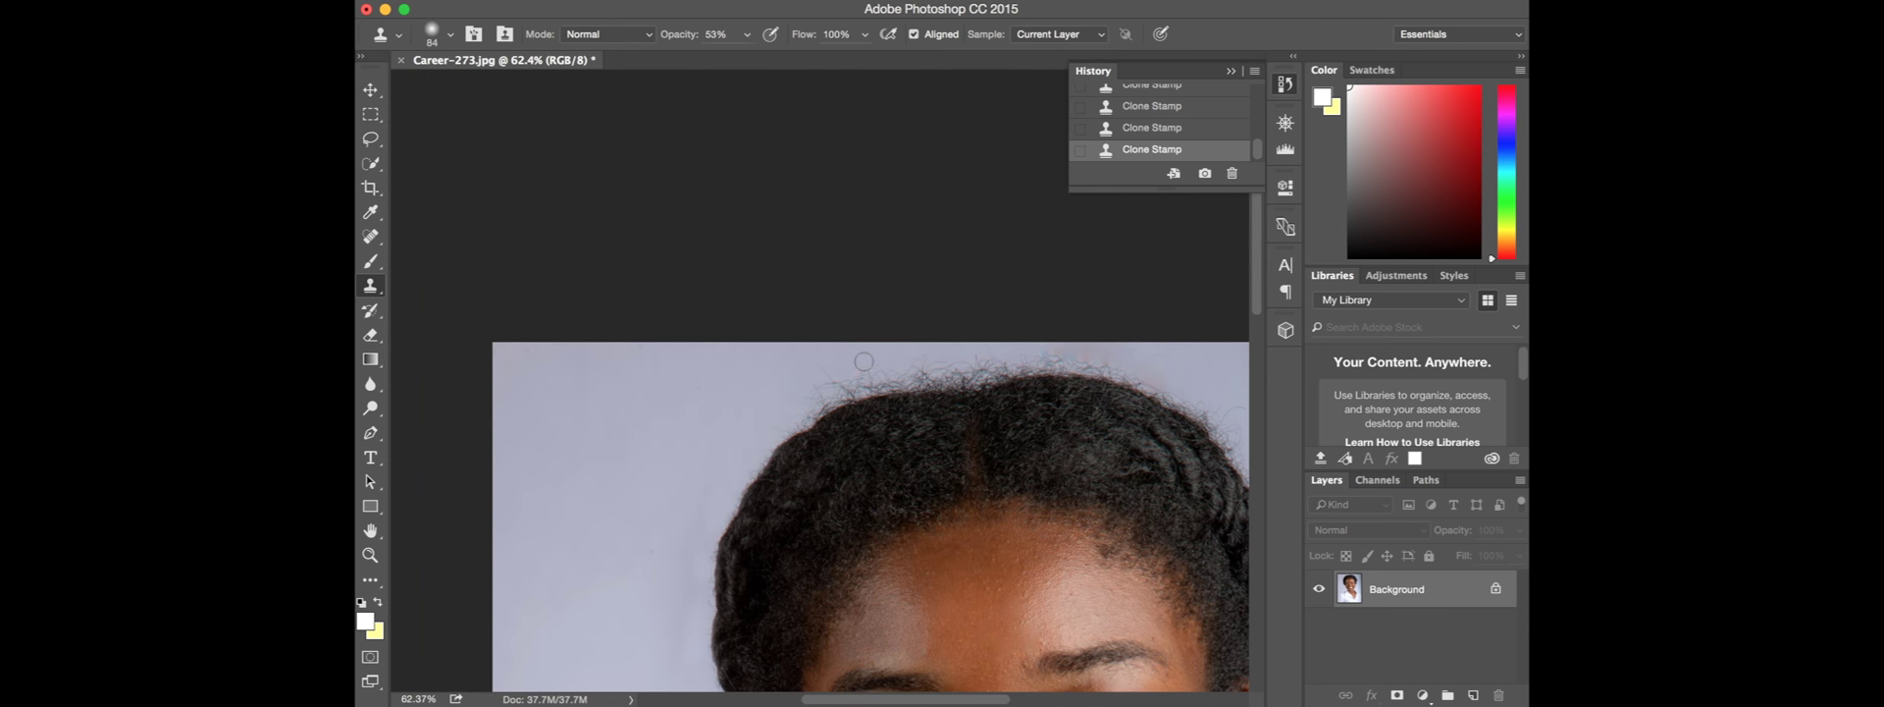
pyautogui.moveTo(830, 391); pyautogui.dragTo(887, 389)
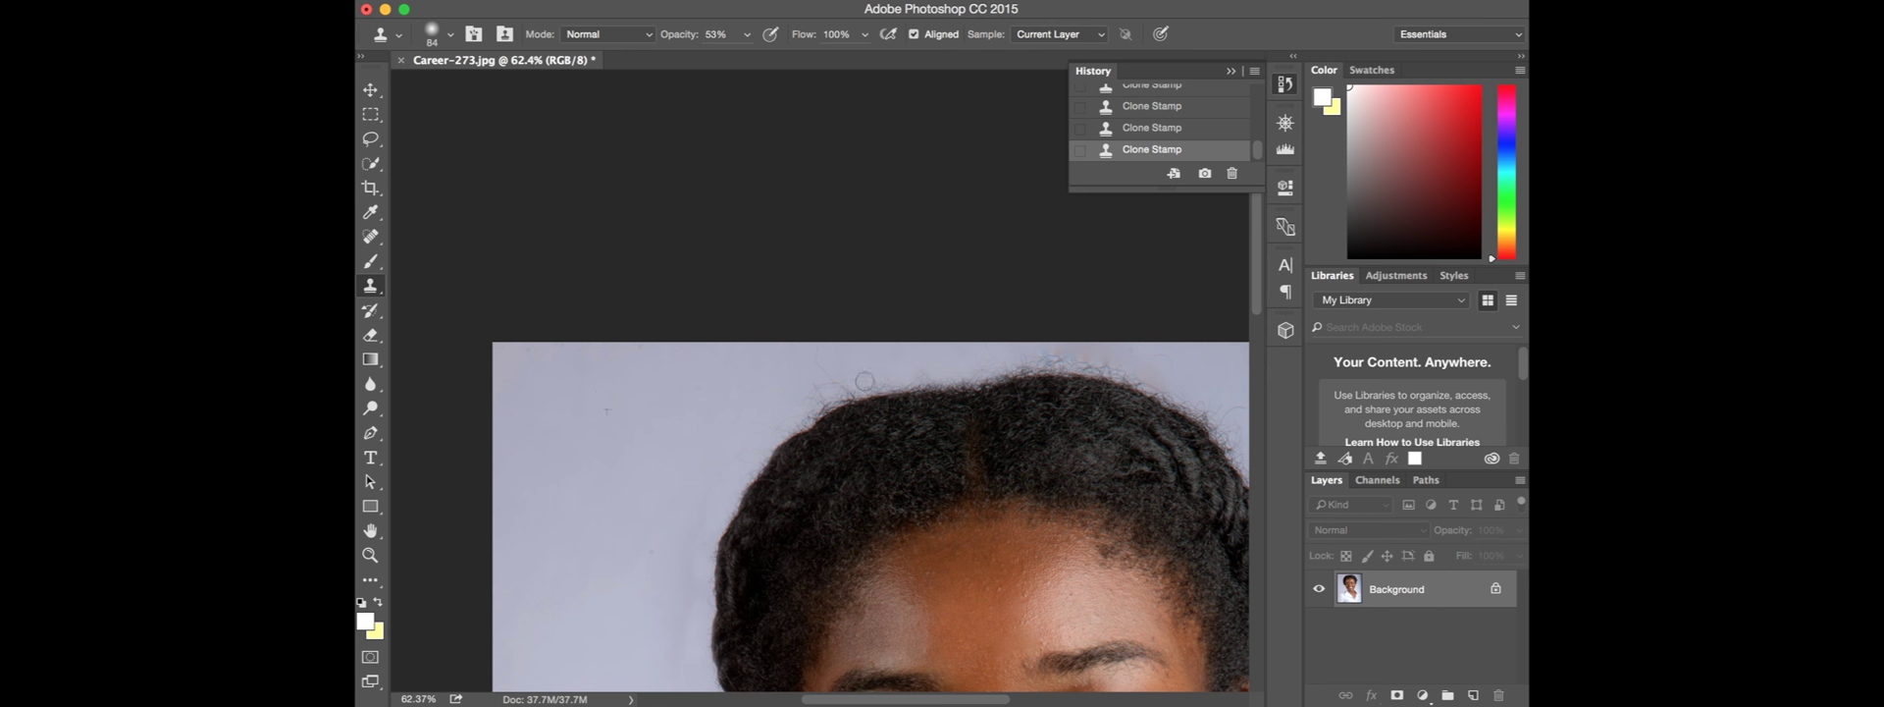
pyautogui.moveTo(988, 366)
pyautogui.mouseDown()
pyautogui.moveTo(1017, 366)
pyautogui.moveTo(916, 380)
pyautogui.mouseUp()
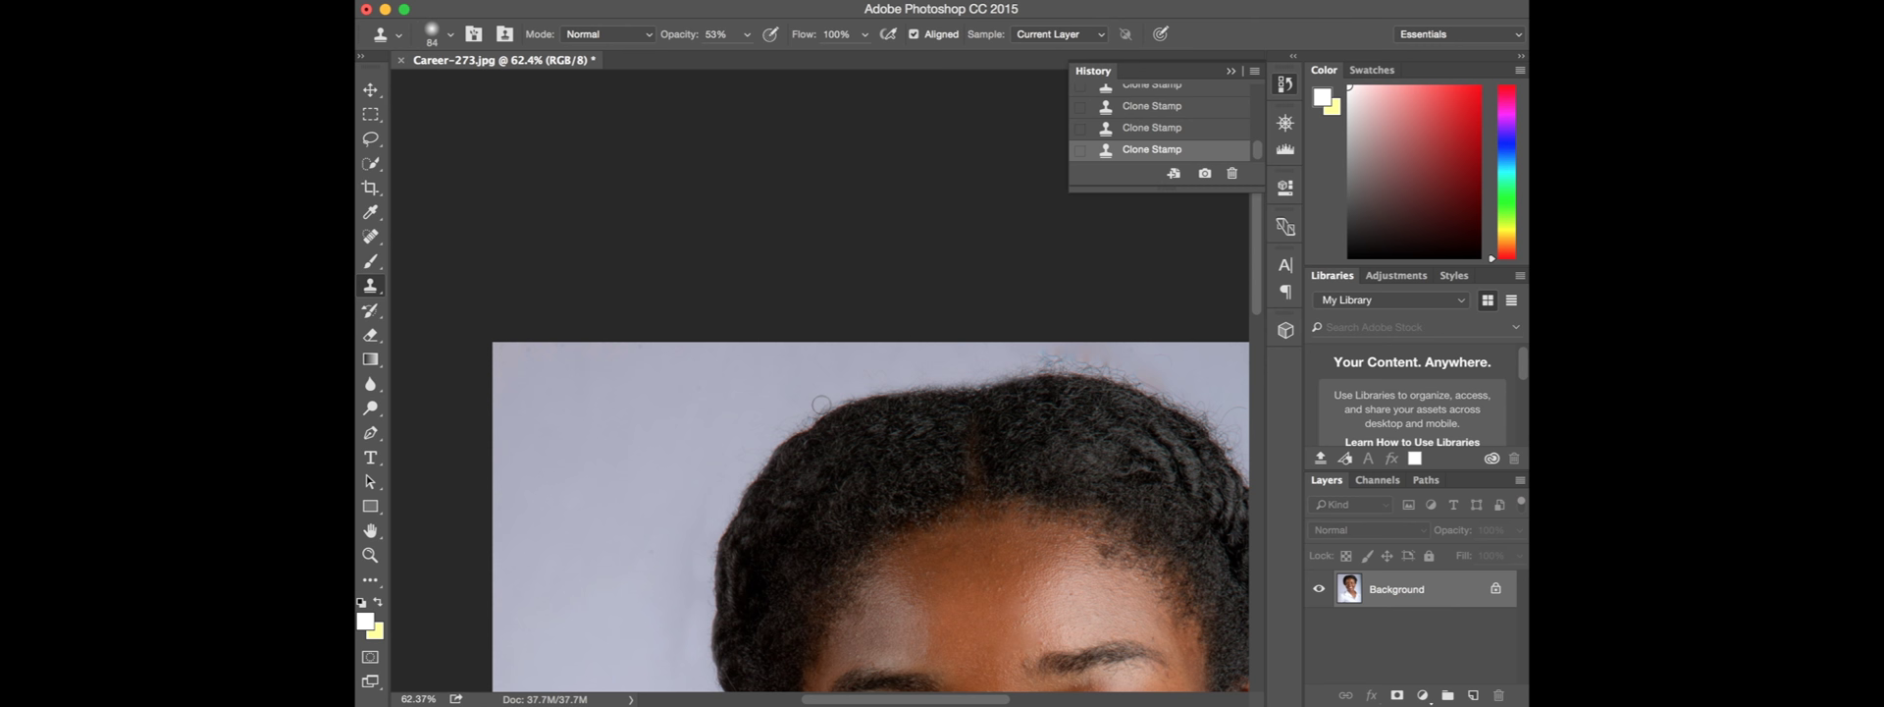
pyautogui.moveTo(822, 407); pyautogui.dragTo(753, 459)
# Step: Blend the right-side hair edge into the background, undo a dark smudge, and zoom out
pyautogui.hscroll(5, 1134, 361)
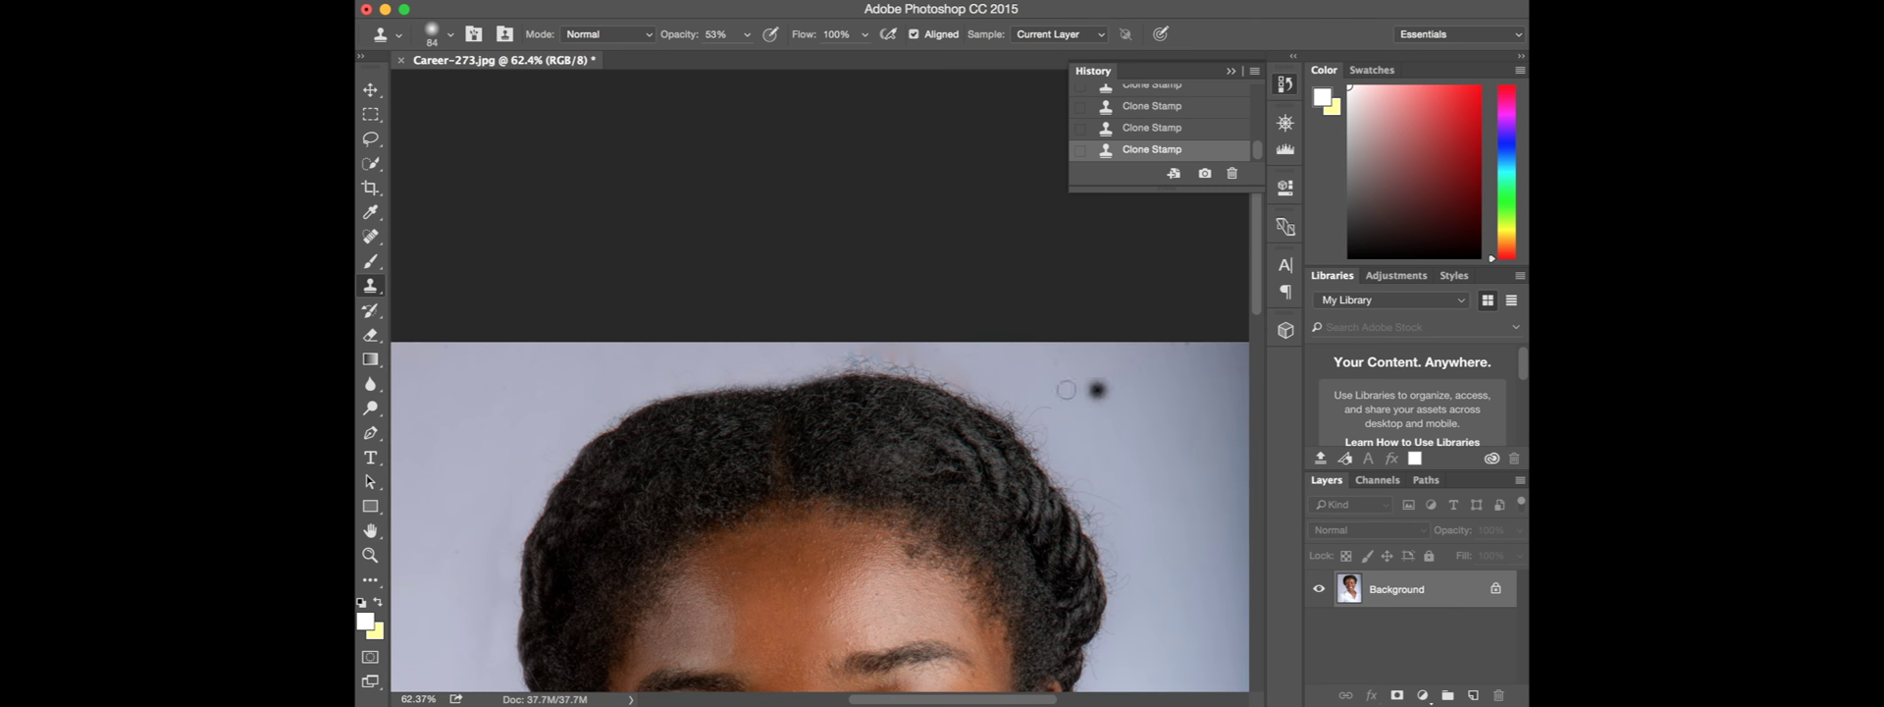
pyautogui.moveTo(891, 357); pyautogui.dragTo(852, 365)
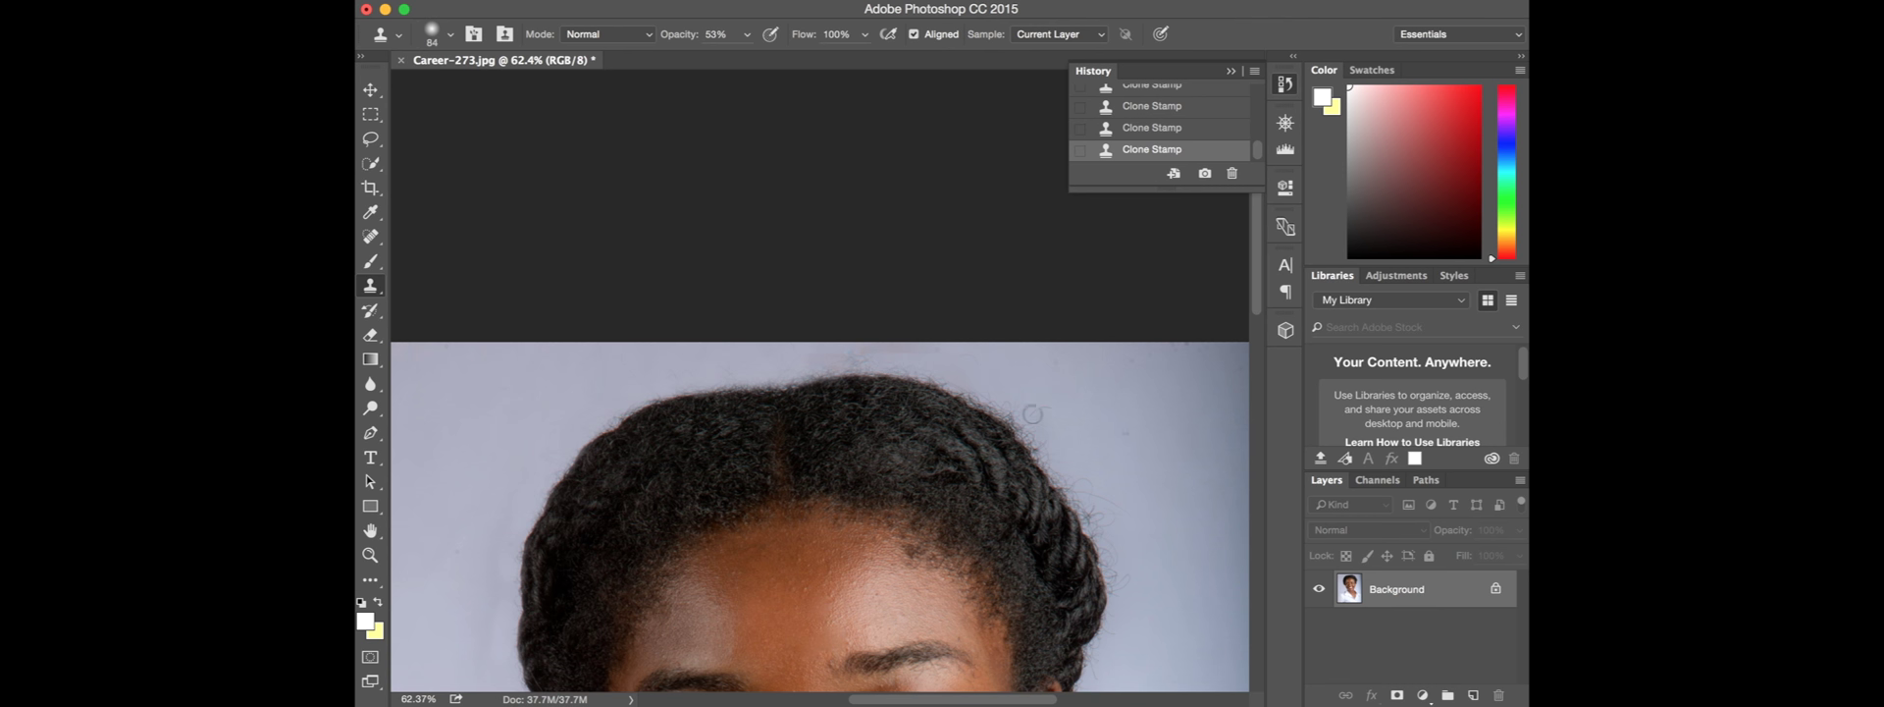
pyautogui.moveTo(1114, 514); pyautogui.dragTo(1131, 519)
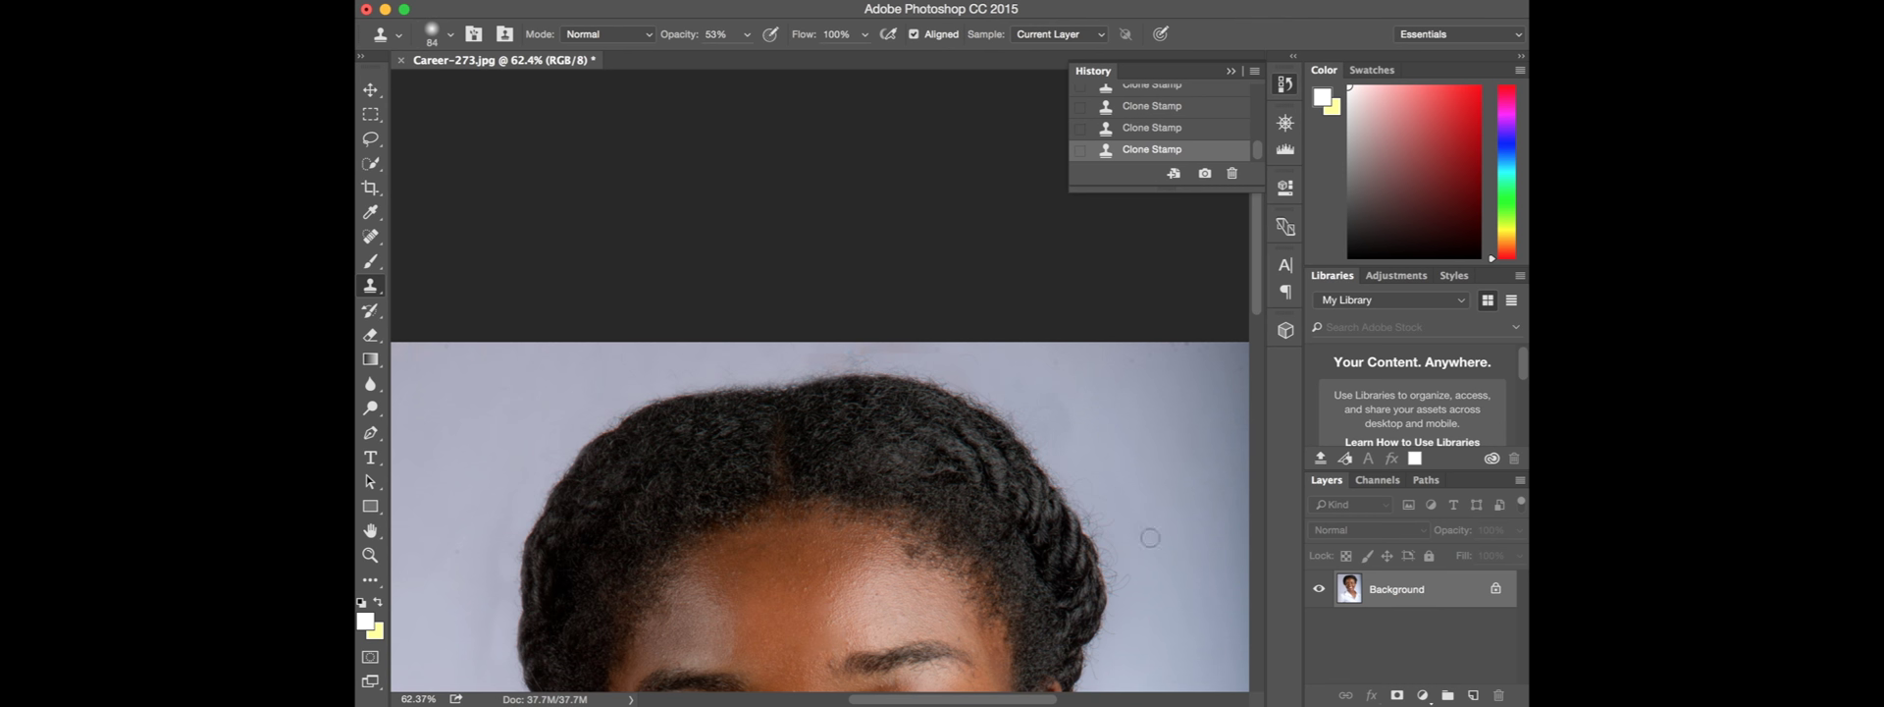
pyautogui.moveTo(1119, 608); pyautogui.dragTo(1096, 683)
pyautogui.click(1021, 403)
pyautogui.press('super+minus')
pyautogui.press('super+z')
pyautogui.click(1020, 455)
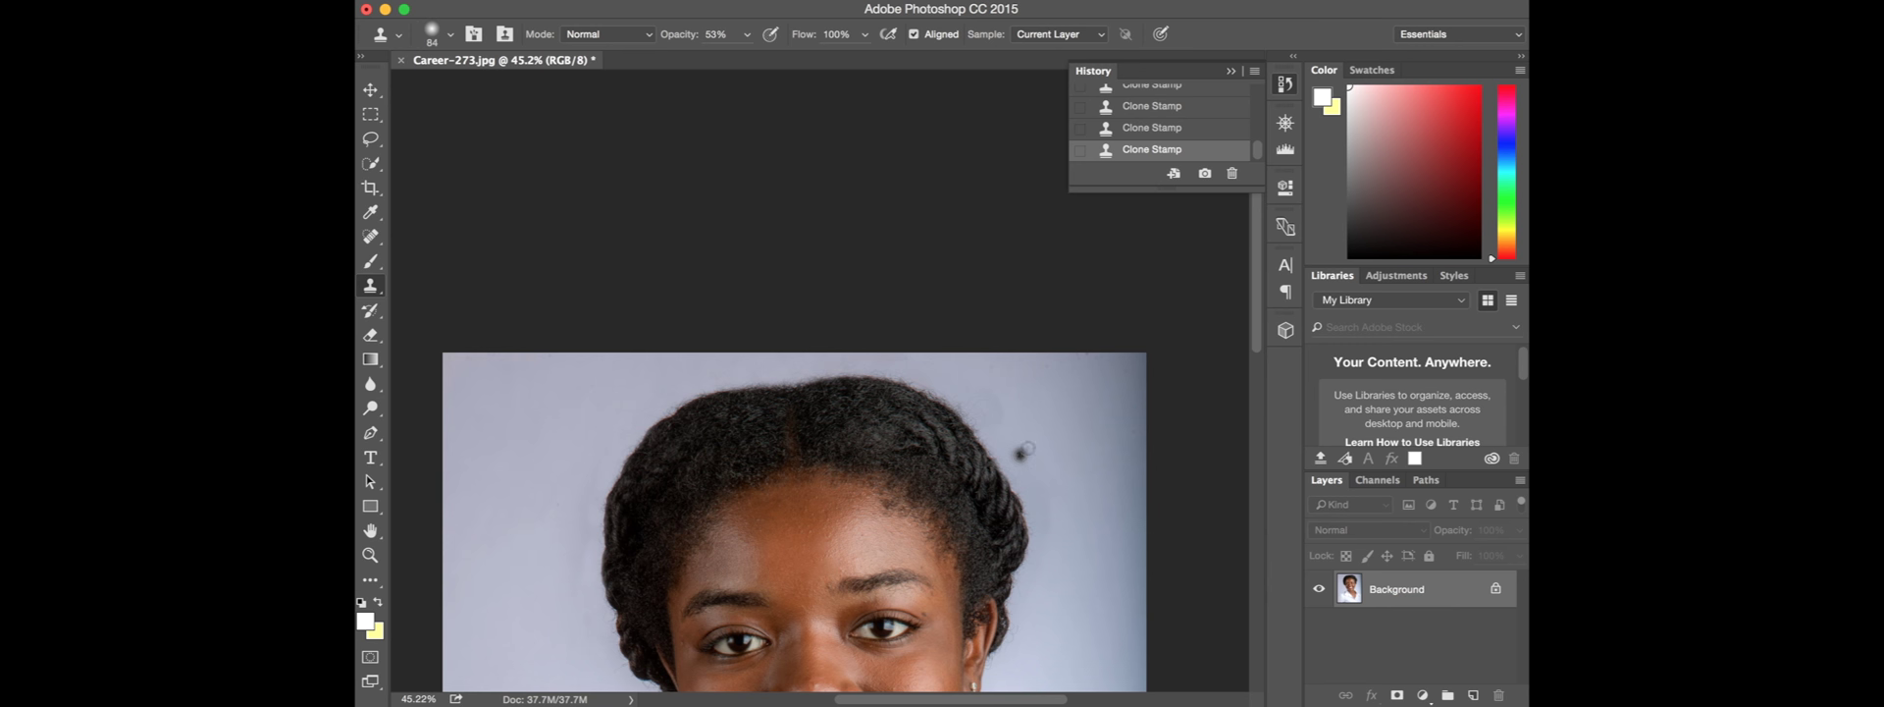
pyautogui.press('super+minus')
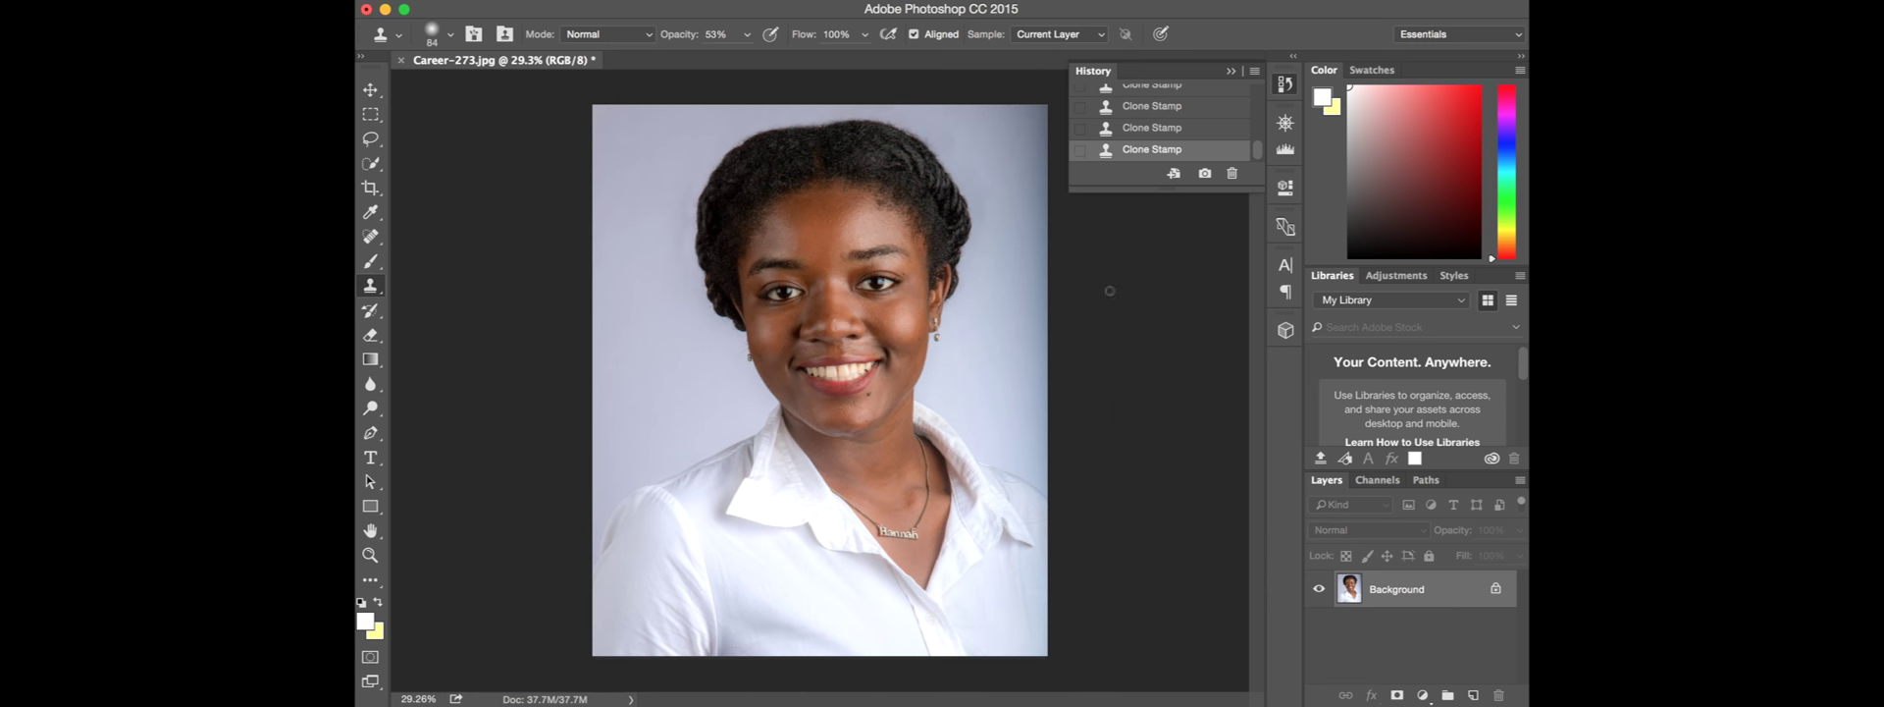
# Step: Toggle in History between the original Open state and the latest clone-stamp state
pyautogui.scroll(1, 1203, 139)
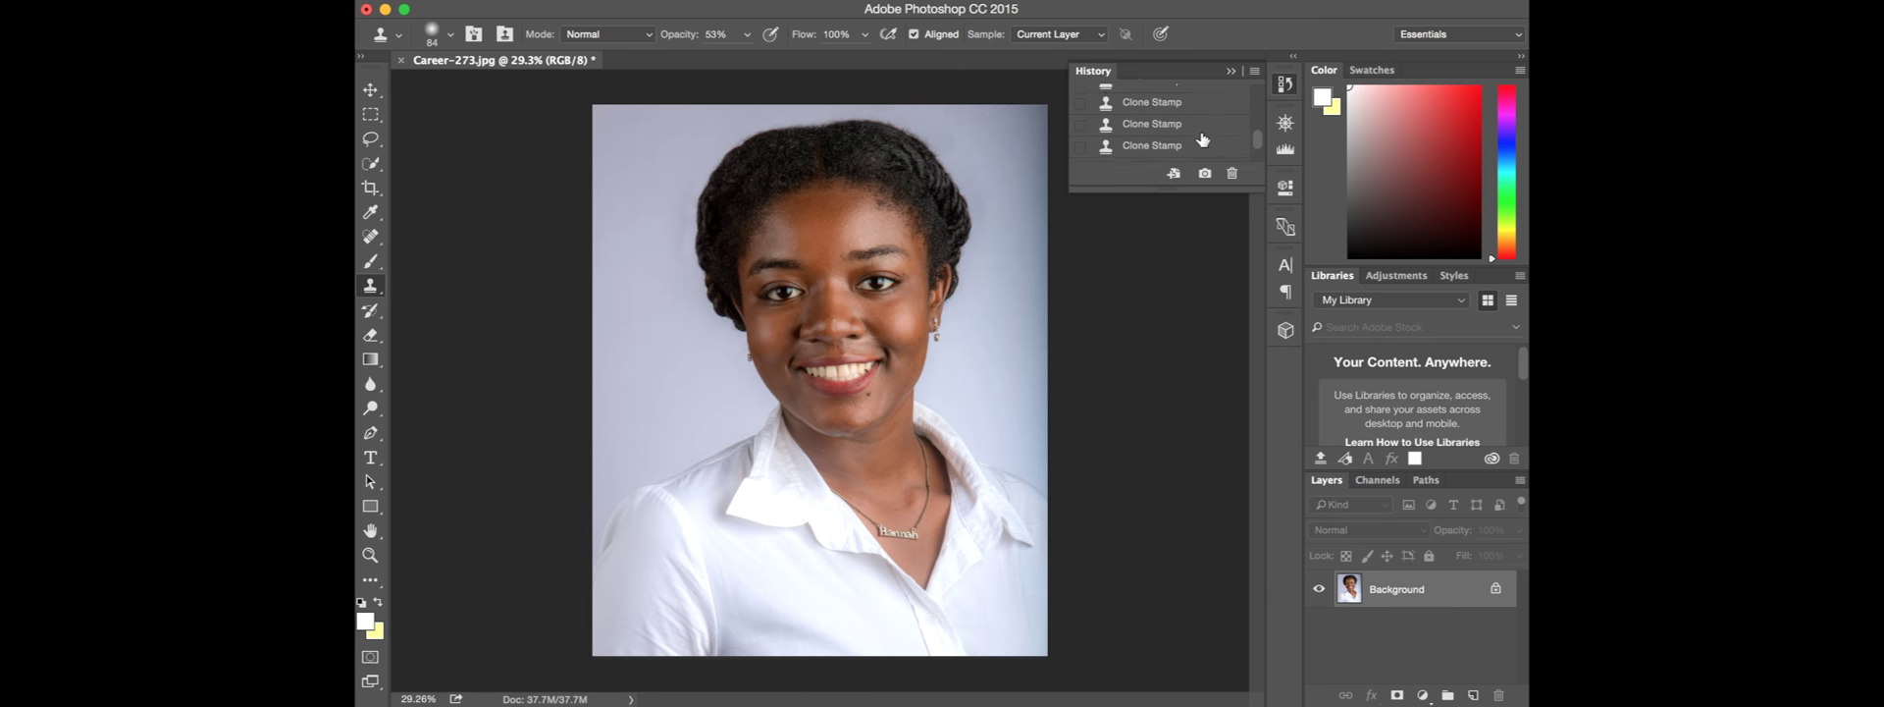
pyautogui.scroll(1, 1204, 138)
pyautogui.scroll(1, 1203, 138)
pyautogui.scroll(2, 1203, 138)
pyautogui.scroll(2, 1197, 136)
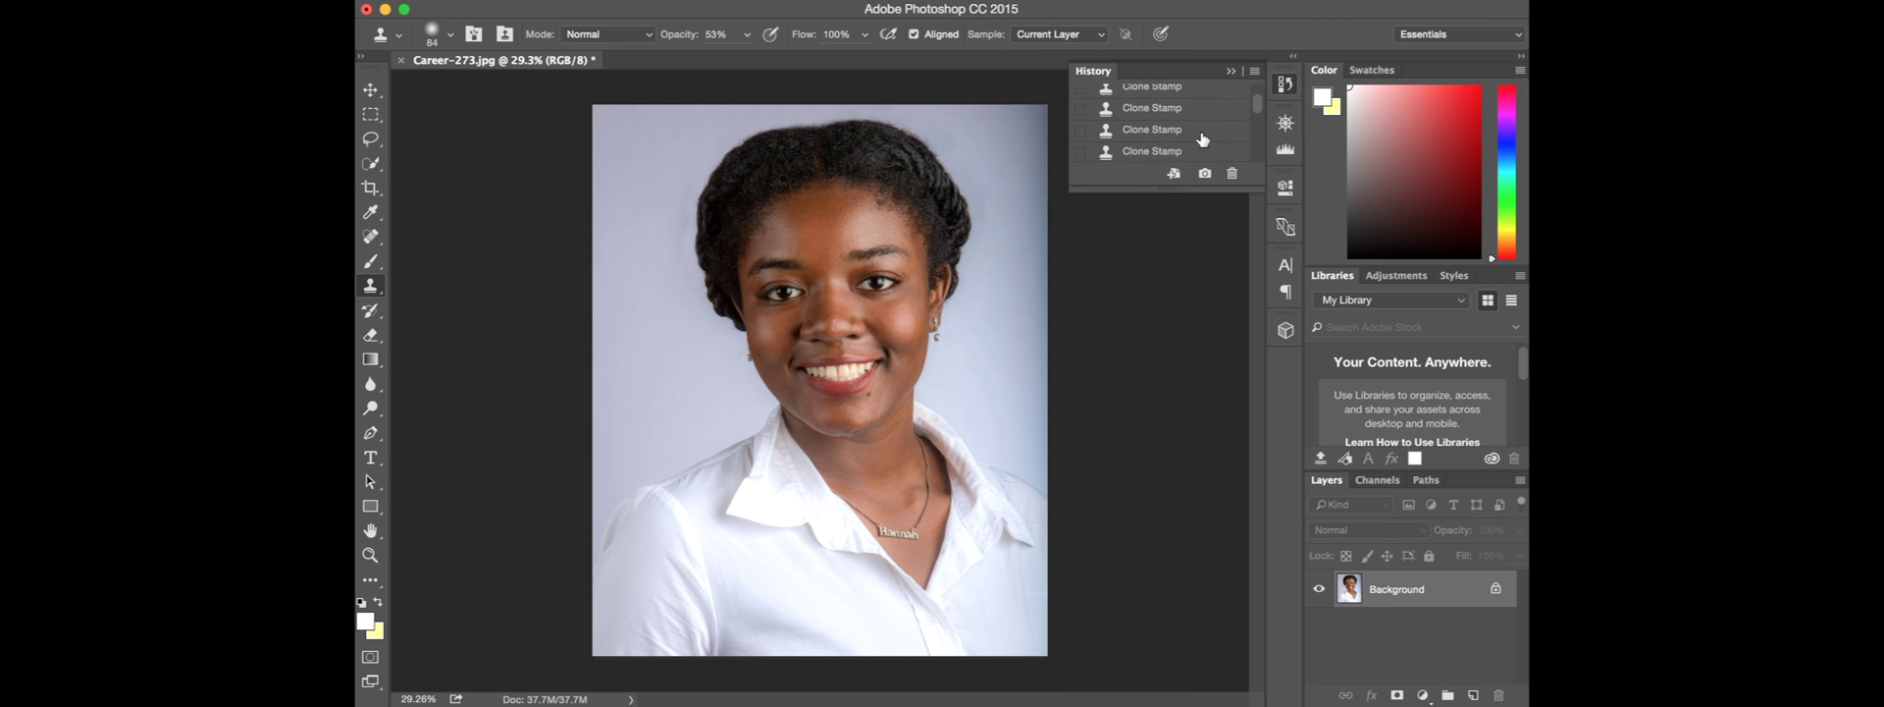
pyautogui.scroll(2, 1189, 134)
pyautogui.click(1182, 133)
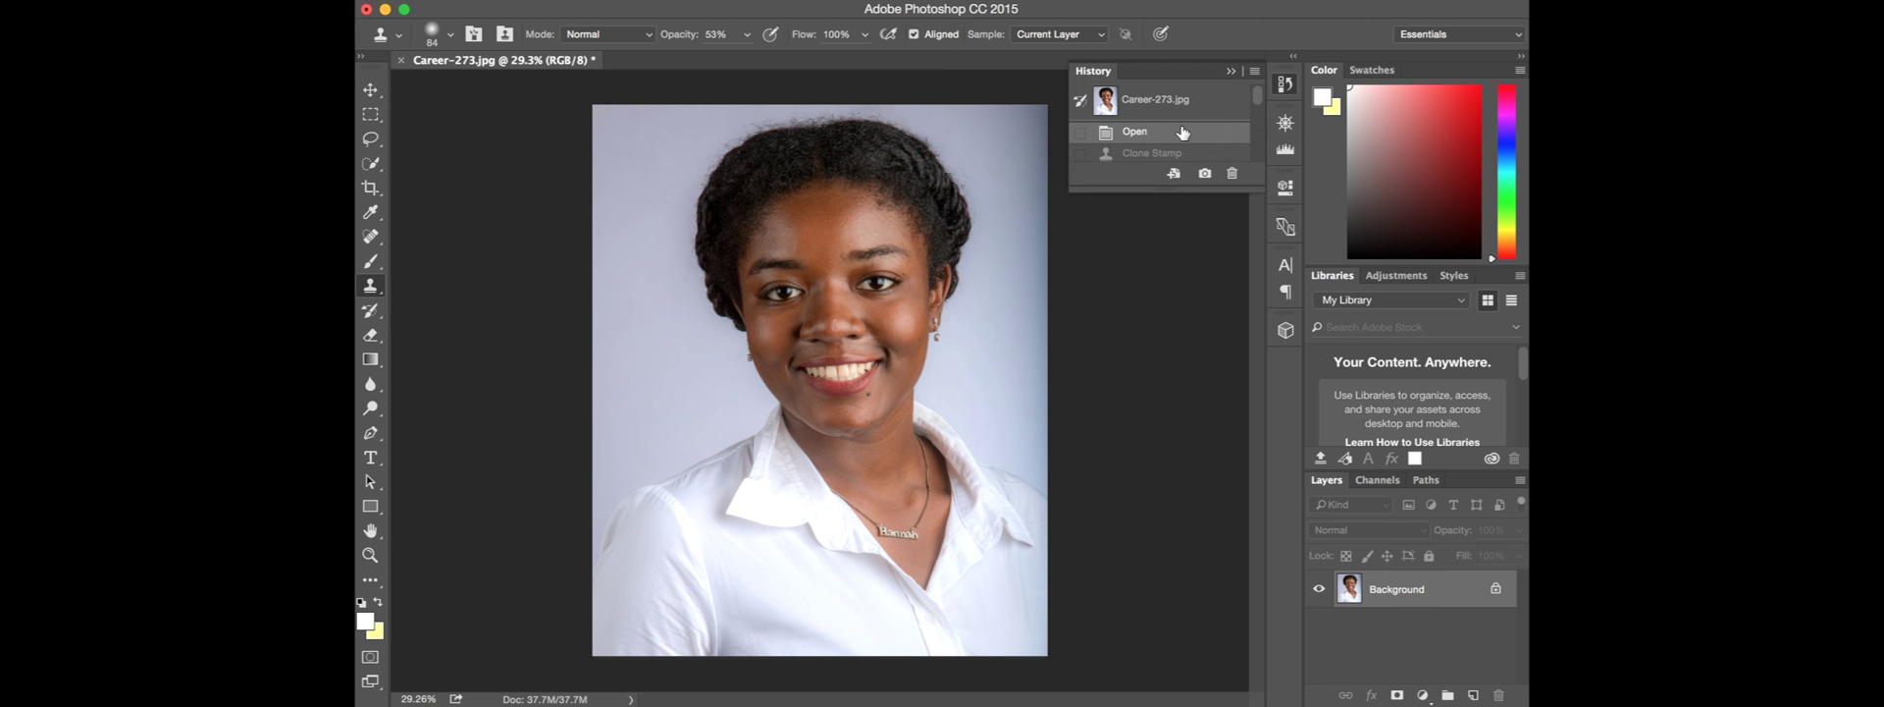
pyautogui.scroll(-10, 1183, 132)
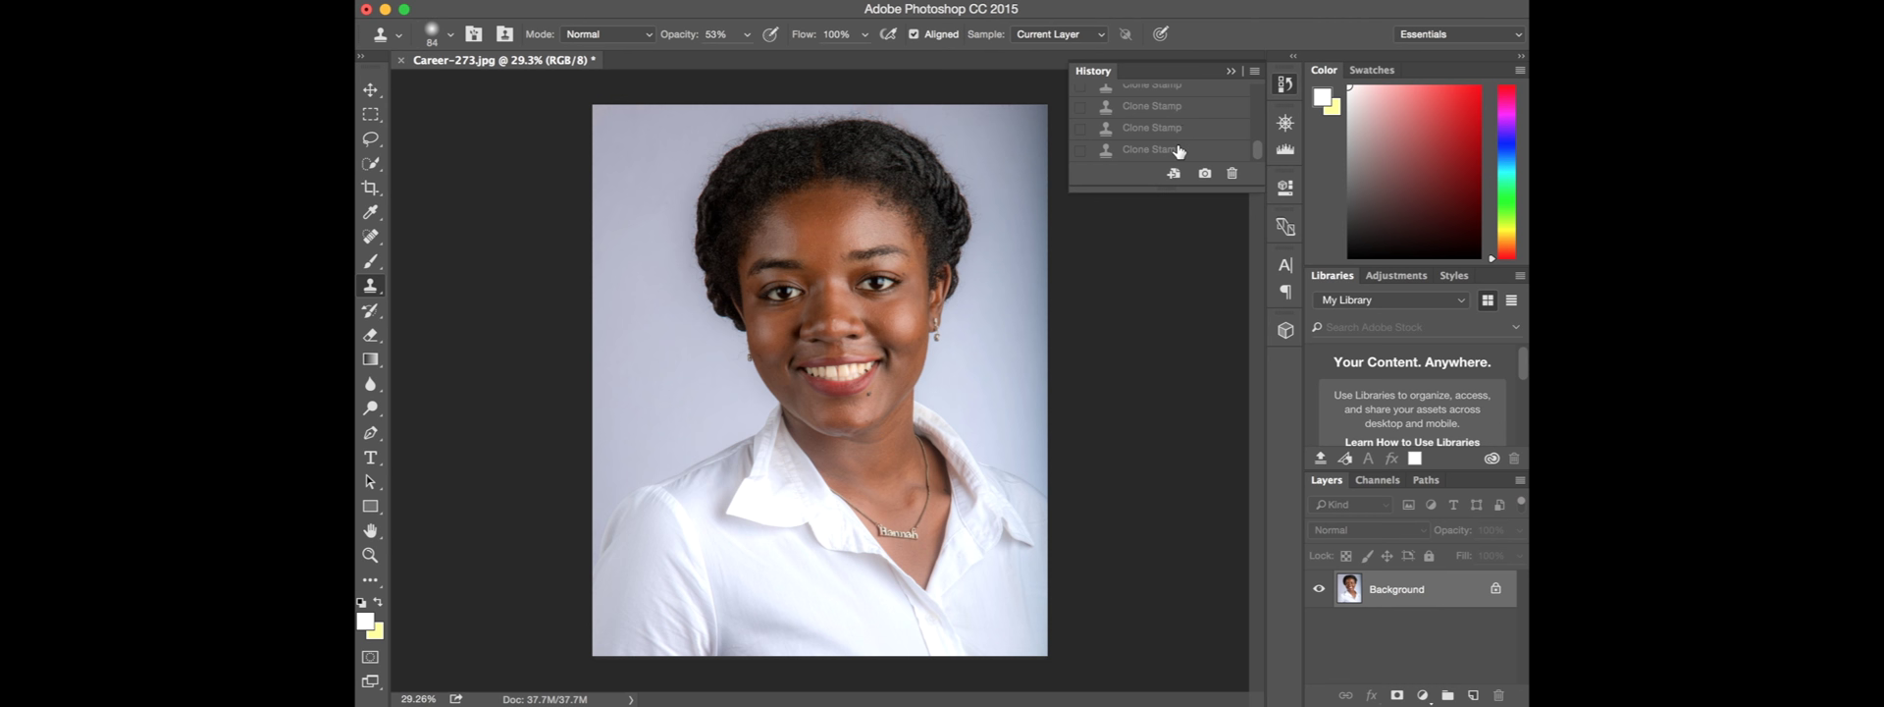
pyautogui.click(1180, 149)
# Step: Compare with the unedited photo again, then return to the final clone-stamp state
pyautogui.scroll(10, 1178, 145)
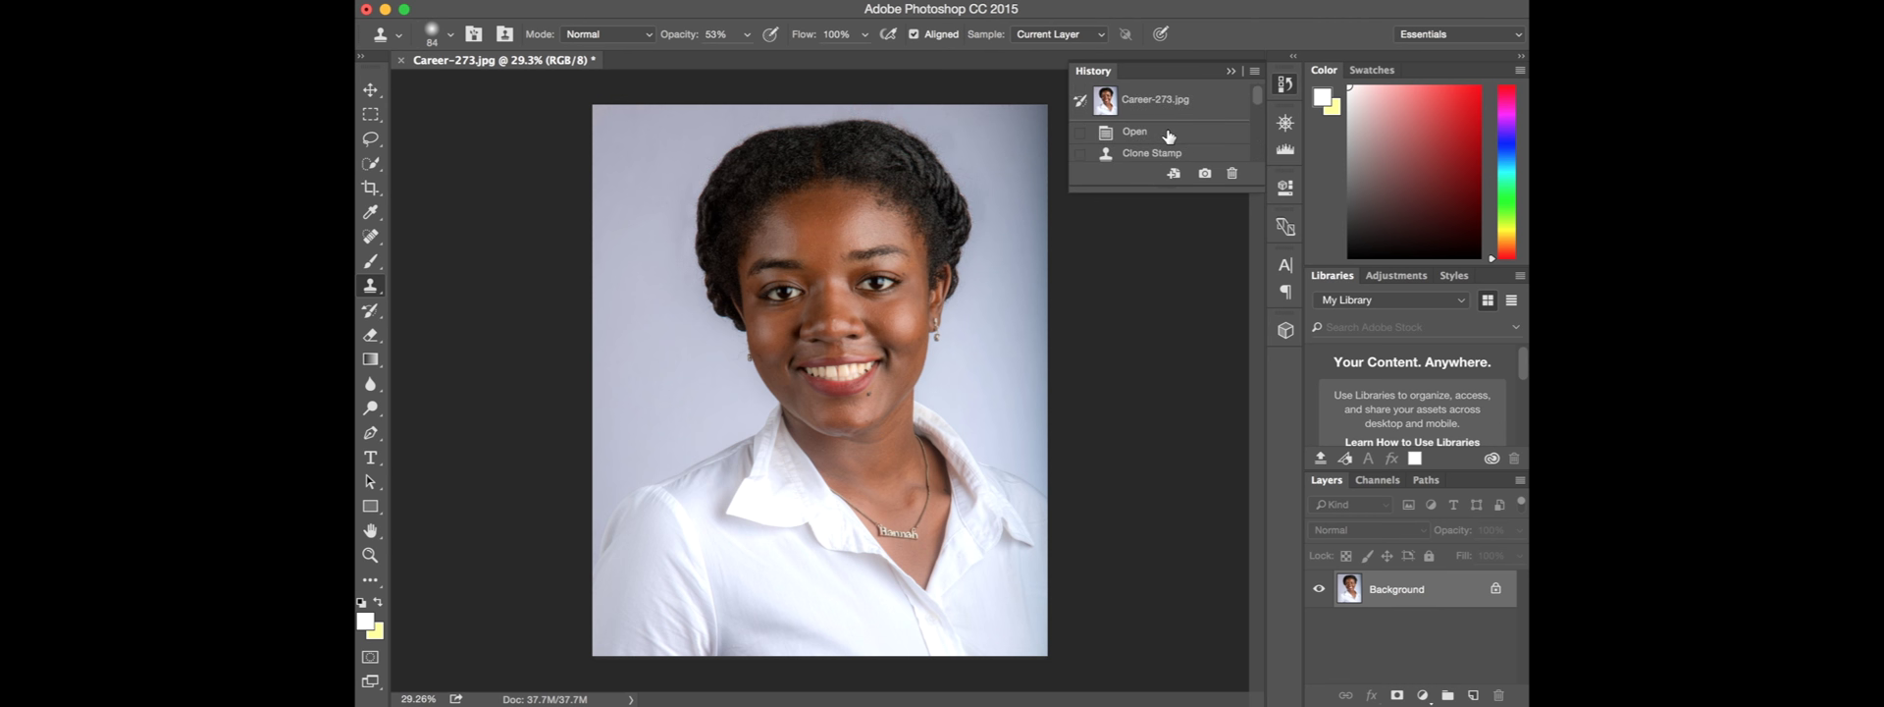
pyautogui.click(1167, 133)
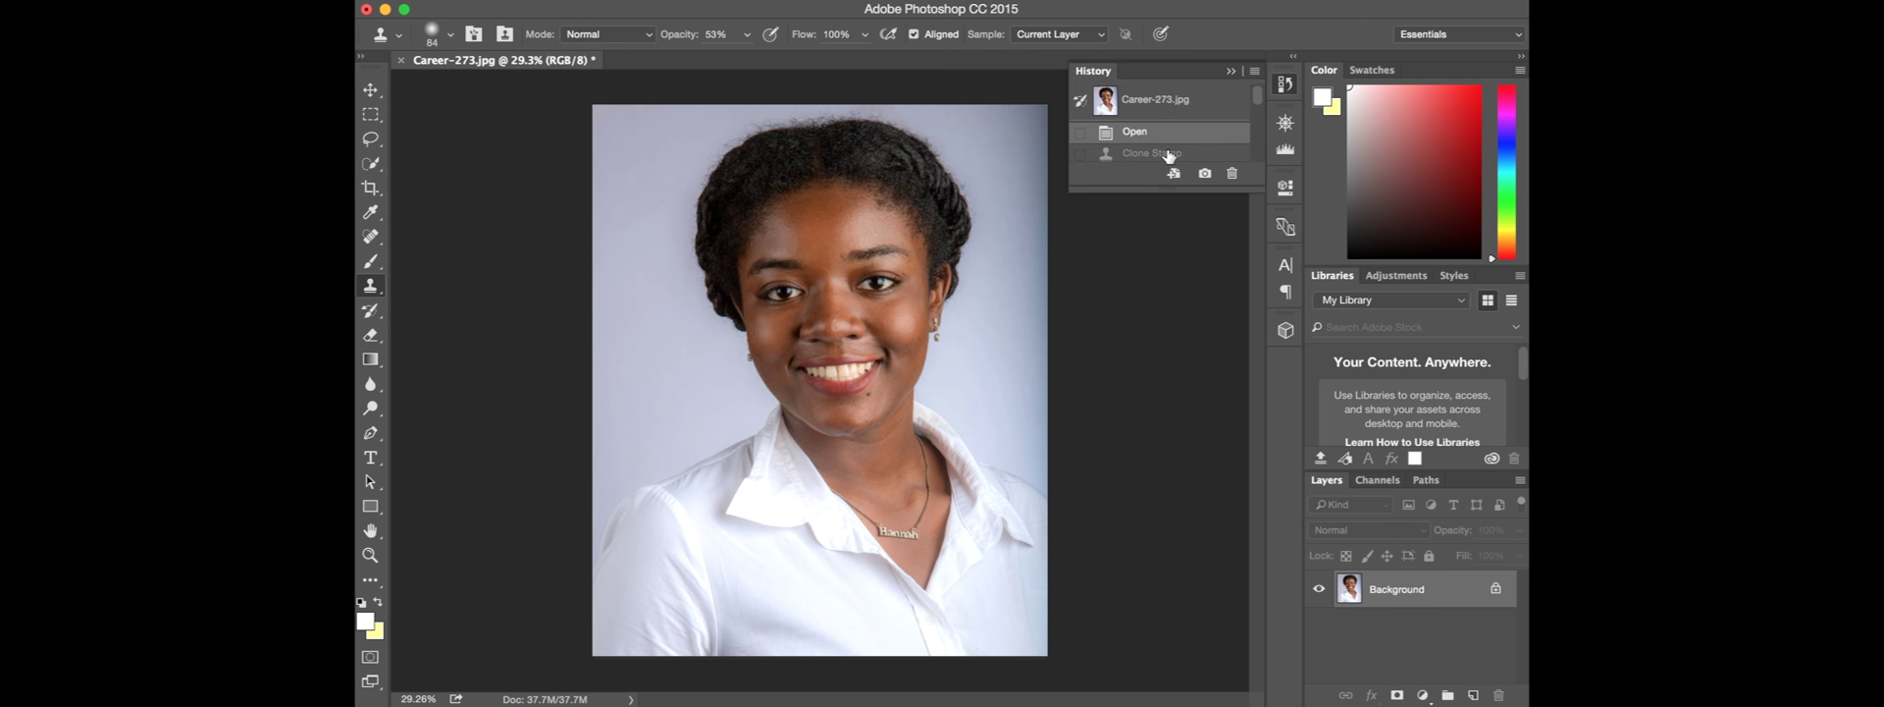
pyautogui.scroll(-10, 1168, 147)
pyautogui.click(1168, 126)
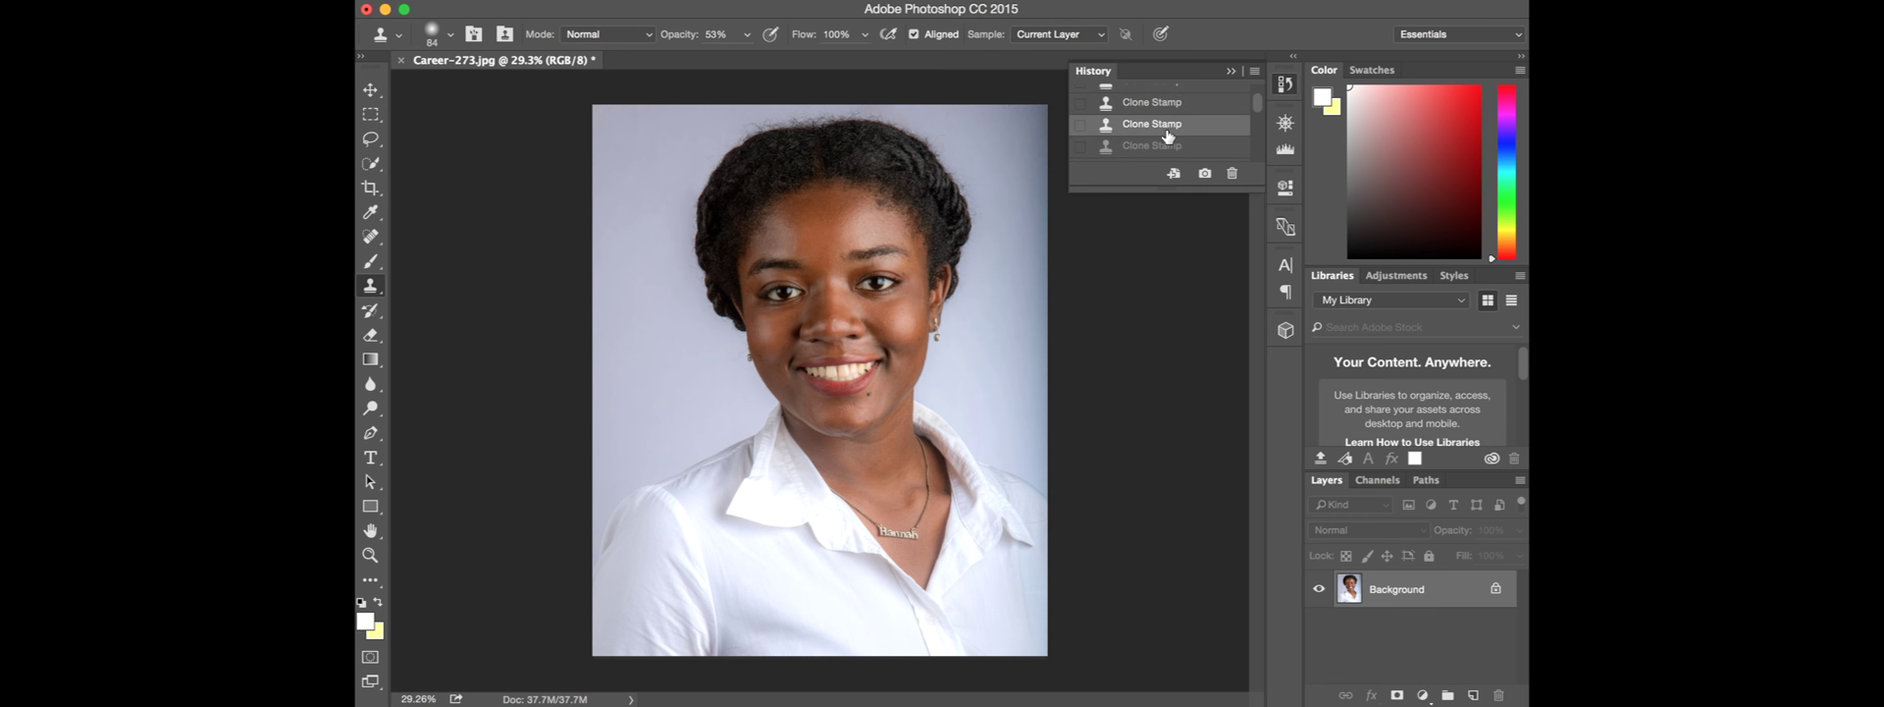
pyautogui.scroll(-2, 1168, 136)
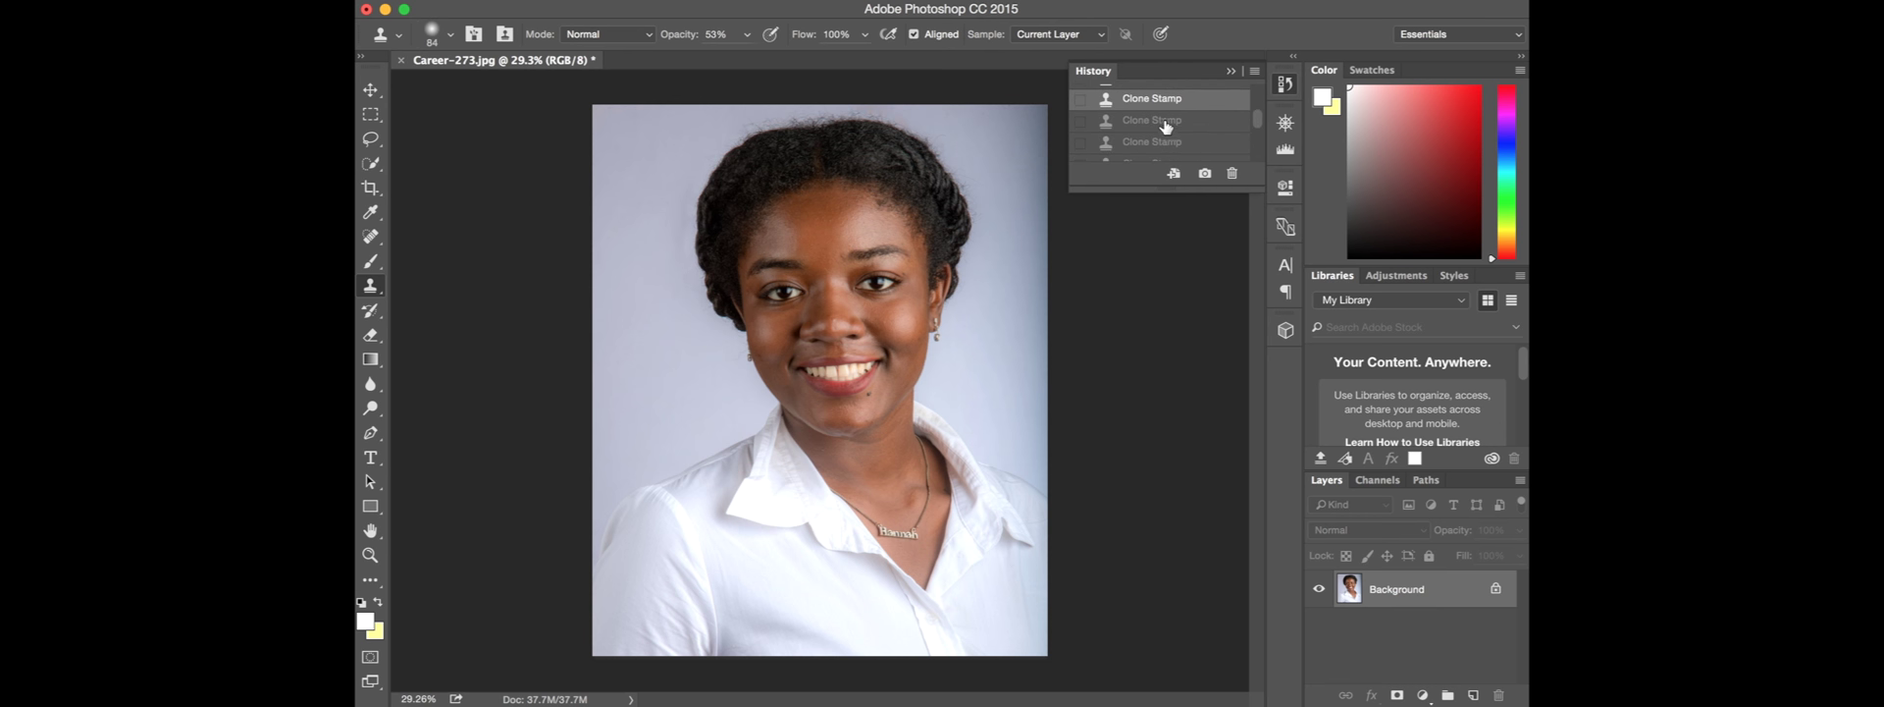
pyautogui.moveTo(1166, 125); pyautogui.dragTo(1181, 149)
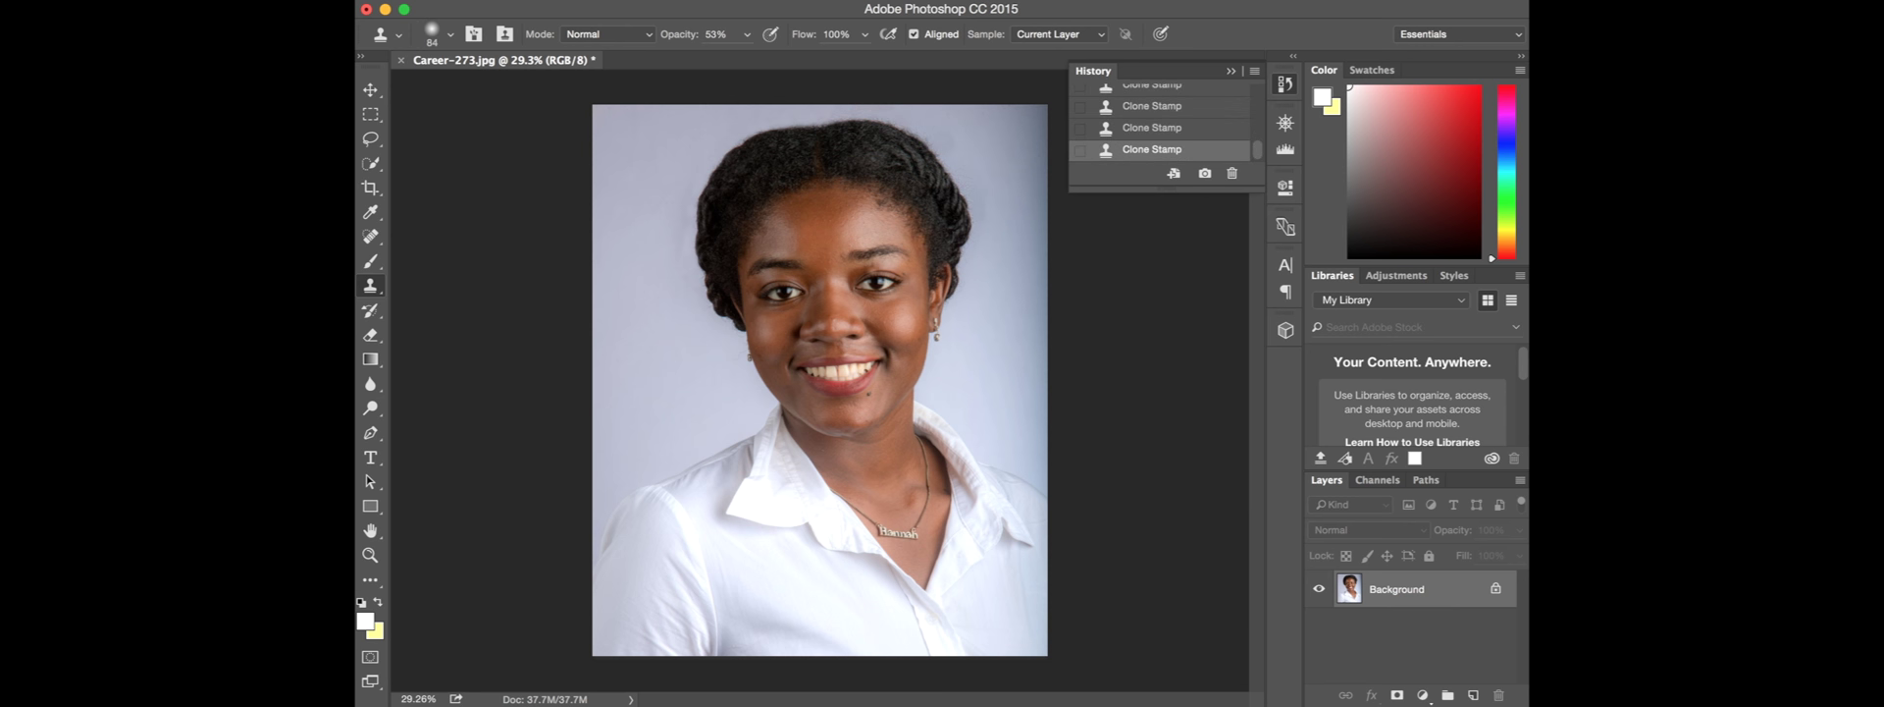
pyautogui.scroll(2, 836, 331)
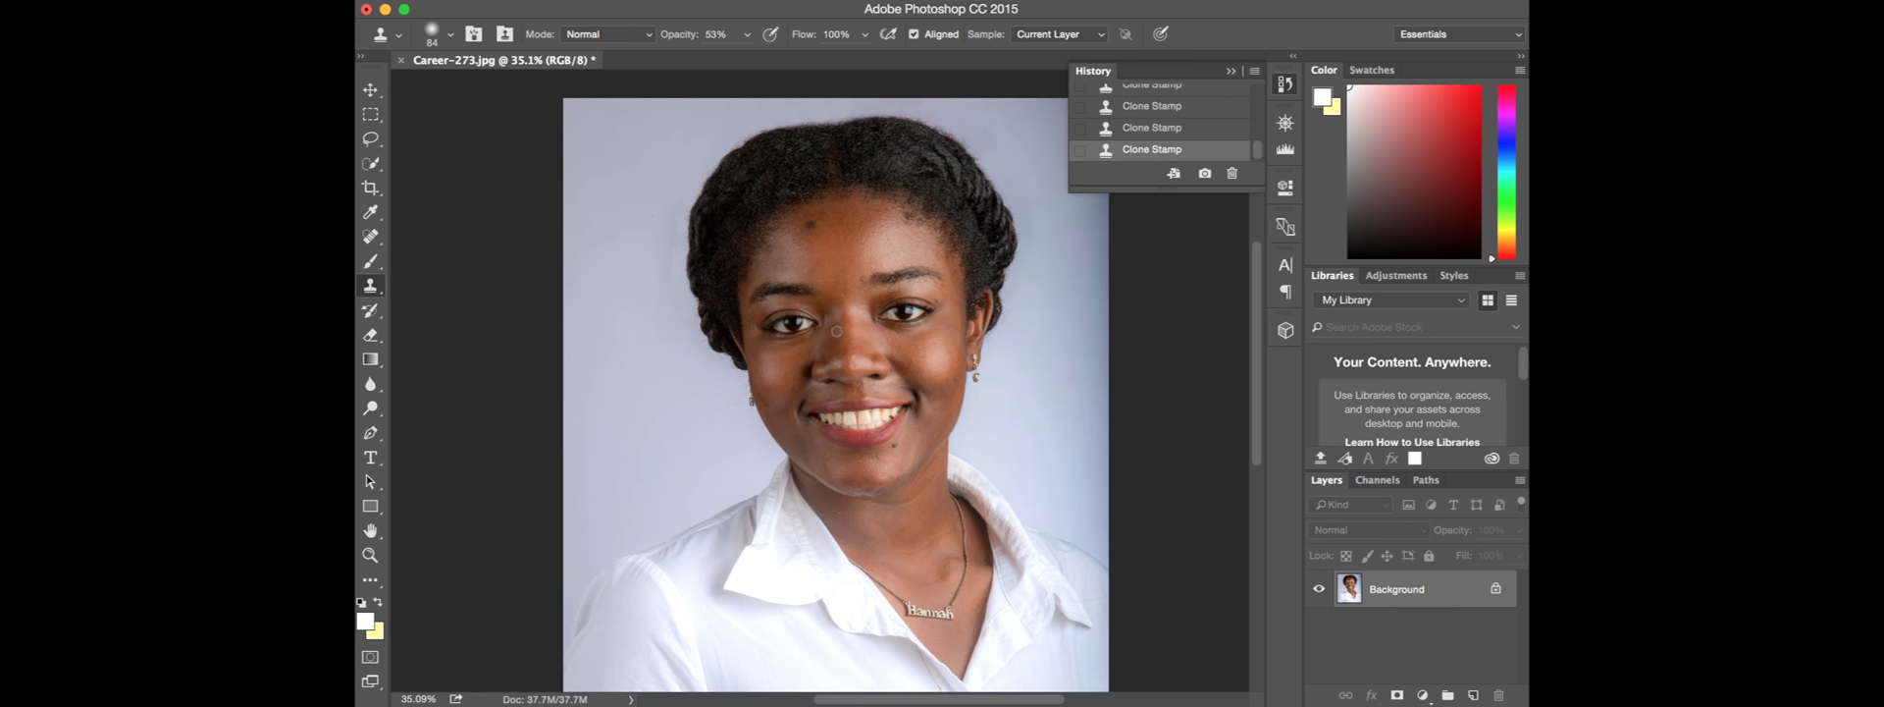
# Step: Zoom in on the eyes and shrink the clone brush to 25 px
pyautogui.scroll(2, 763, 289)
pyautogui.scroll(1, 765, 324)
pyautogui.scroll(1, 770, 412)
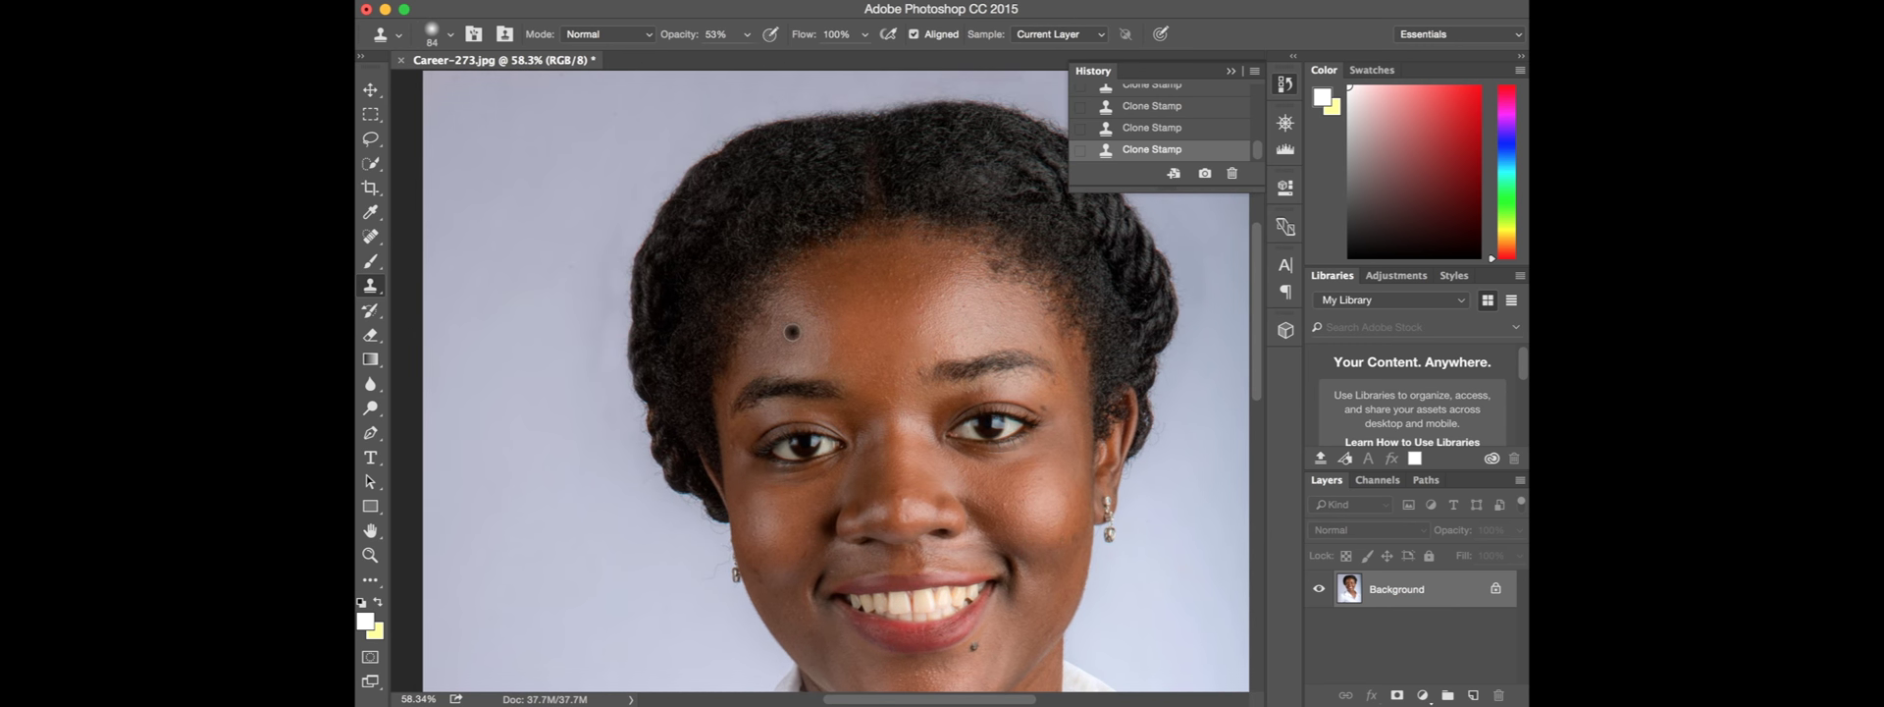
pyautogui.scroll(1, 774, 456)
pyautogui.scroll(1, 777, 459)
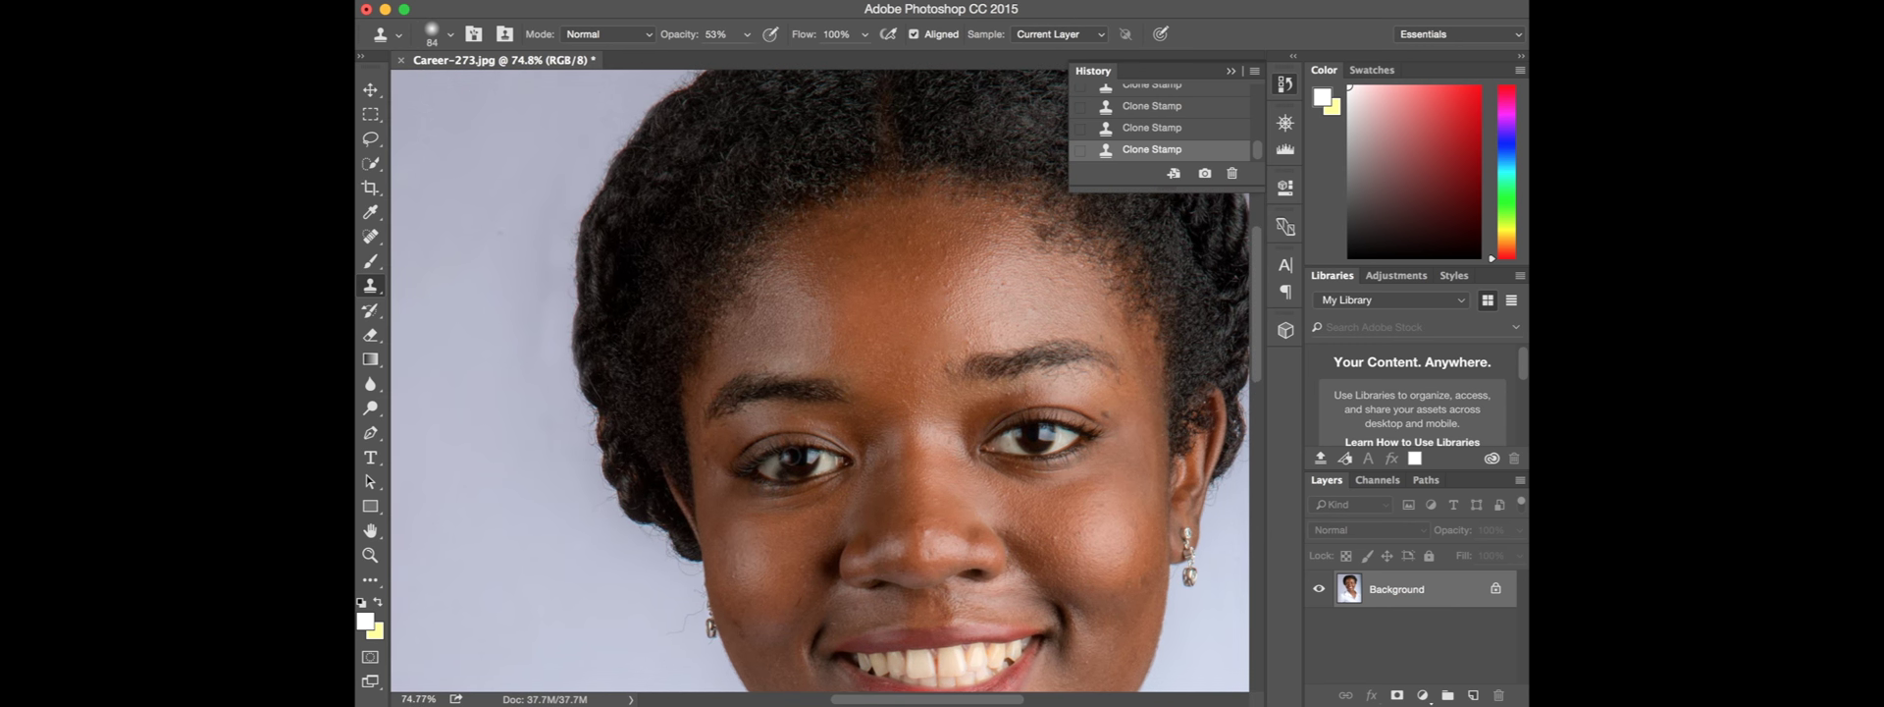
pyautogui.scroll(1, 780, 463)
pyautogui.scroll(1, 785, 456)
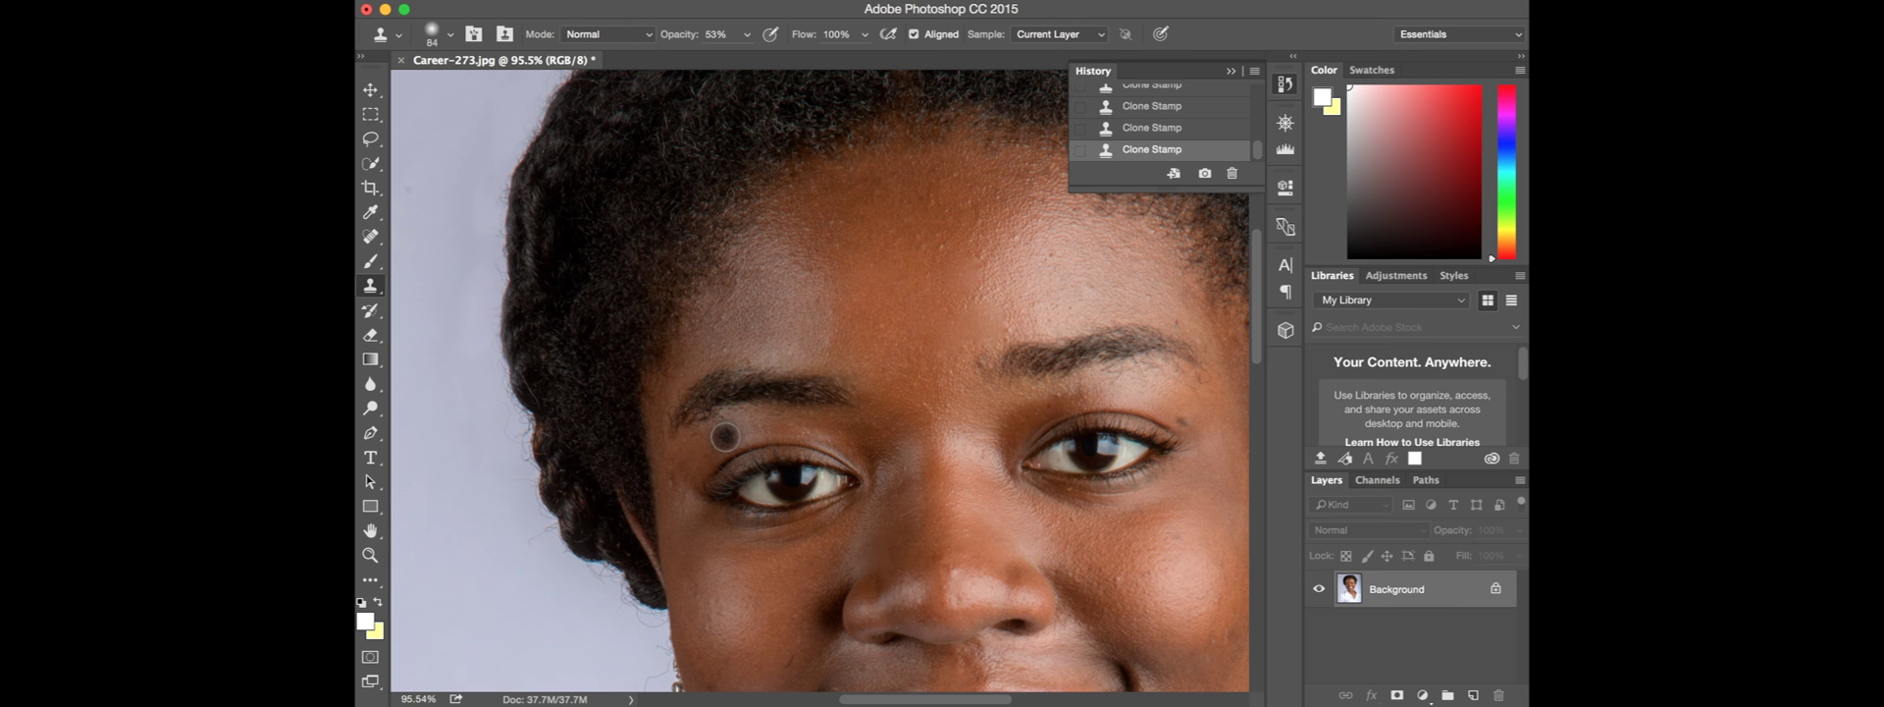
pyautogui.click(451, 35)
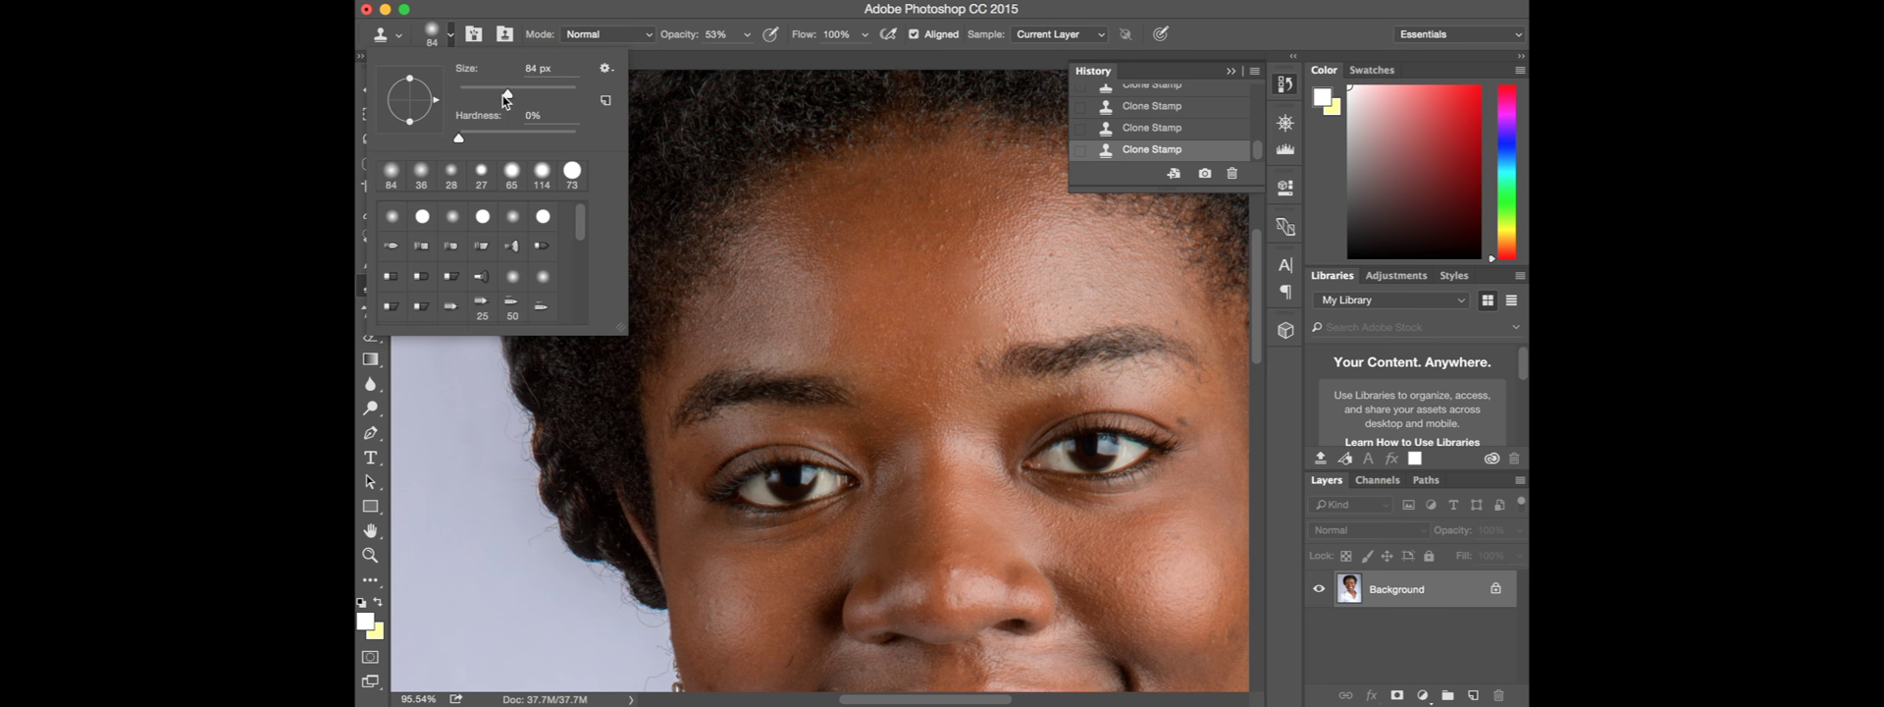
pyautogui.moveTo(506, 94); pyautogui.dragTo(473, 96)
pyautogui.click(433, 33)
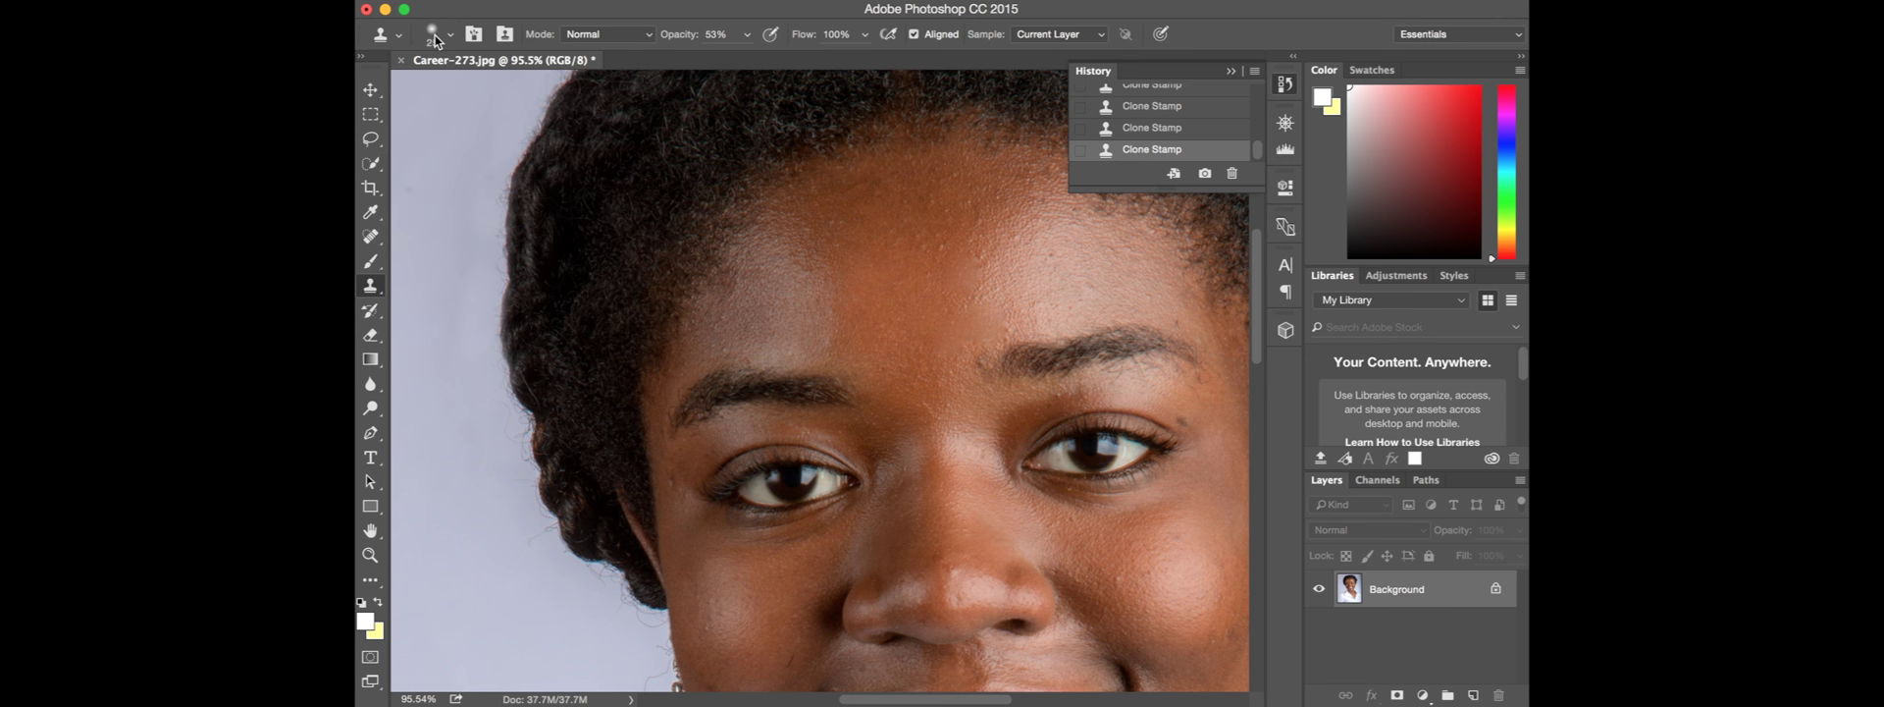
# Step: Set the clone brush opacity to 51%
pyautogui.click(732, 35)
pyautogui.click(698, 447)
pyautogui.moveTo(759, 57); pyautogui.dragTo(763, 57)
pyautogui.hscroll(3, 820, 380)
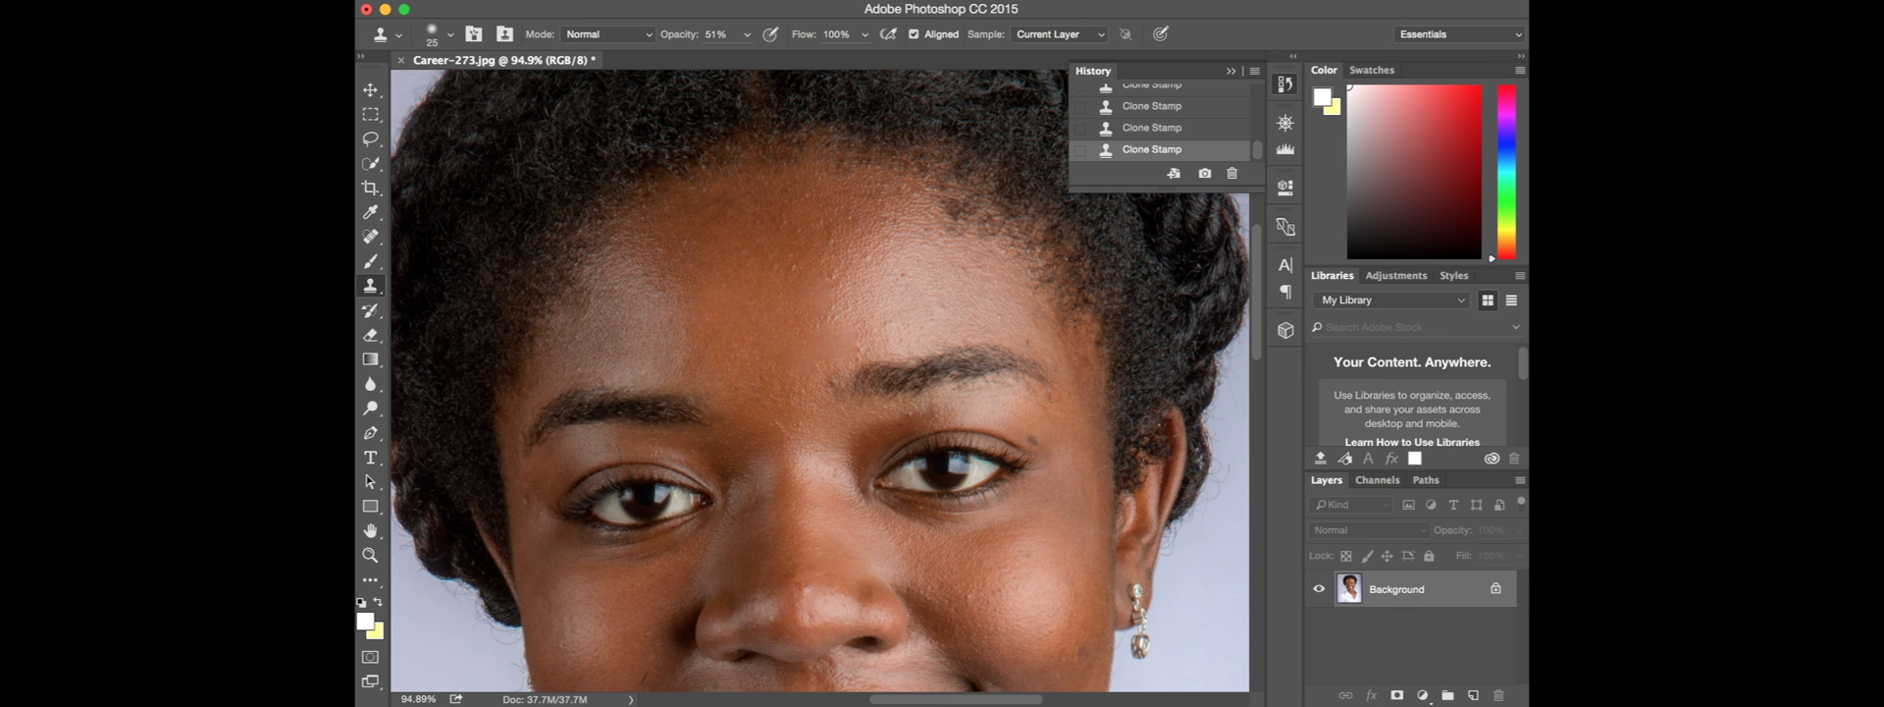
# Step: Sample the skin tone near the eyebrow as the foreground colour
pyautogui.click(364, 619)
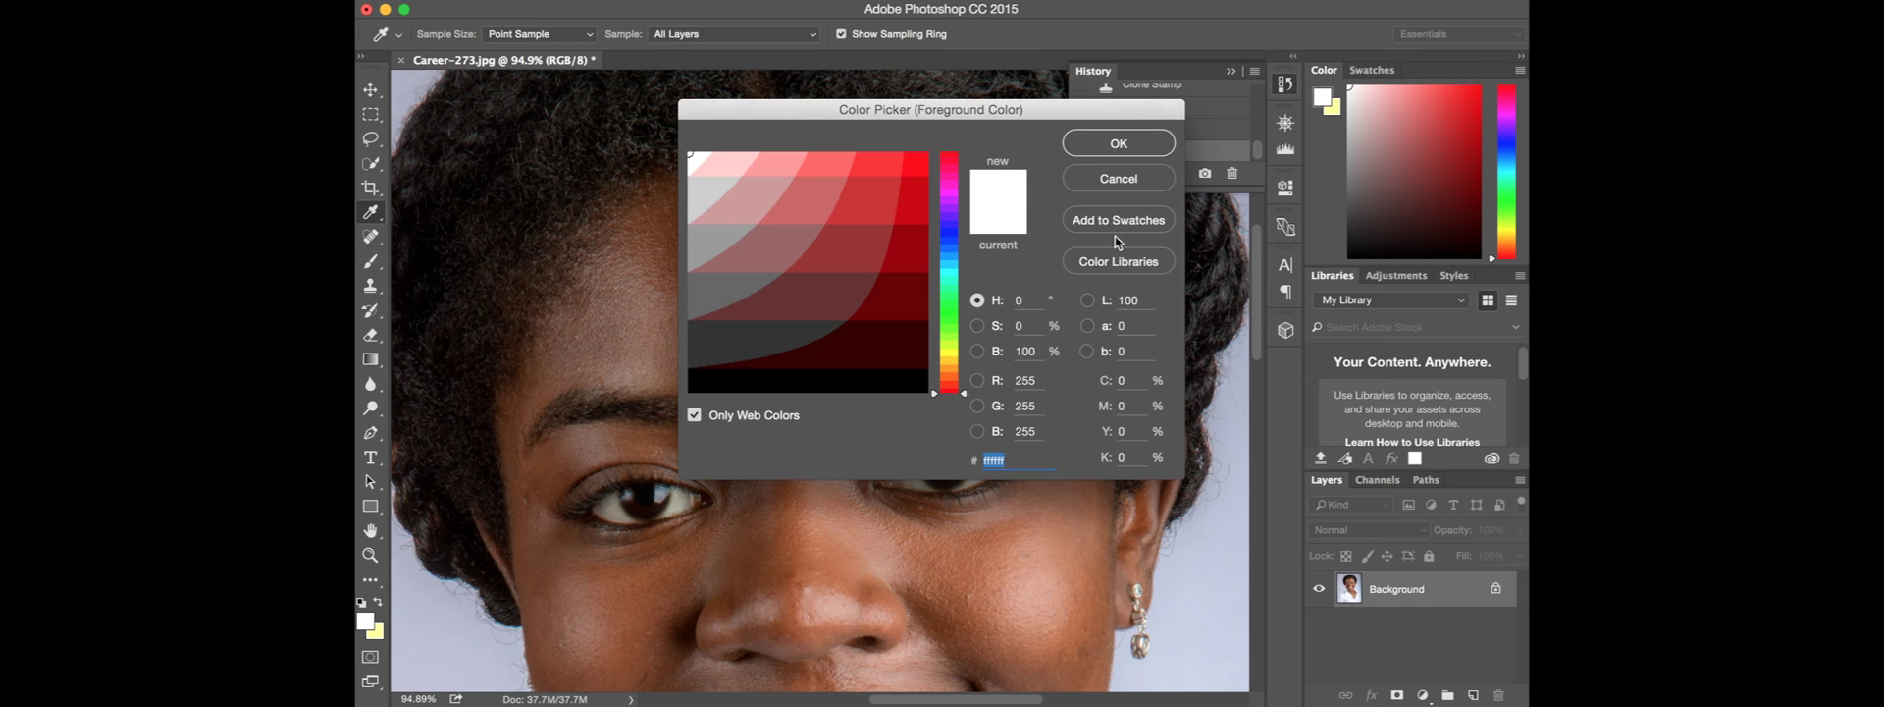
pyautogui.moveTo(981, 109); pyautogui.dragTo(913, 584)
pyautogui.click(957, 388)
pyautogui.press('Return')
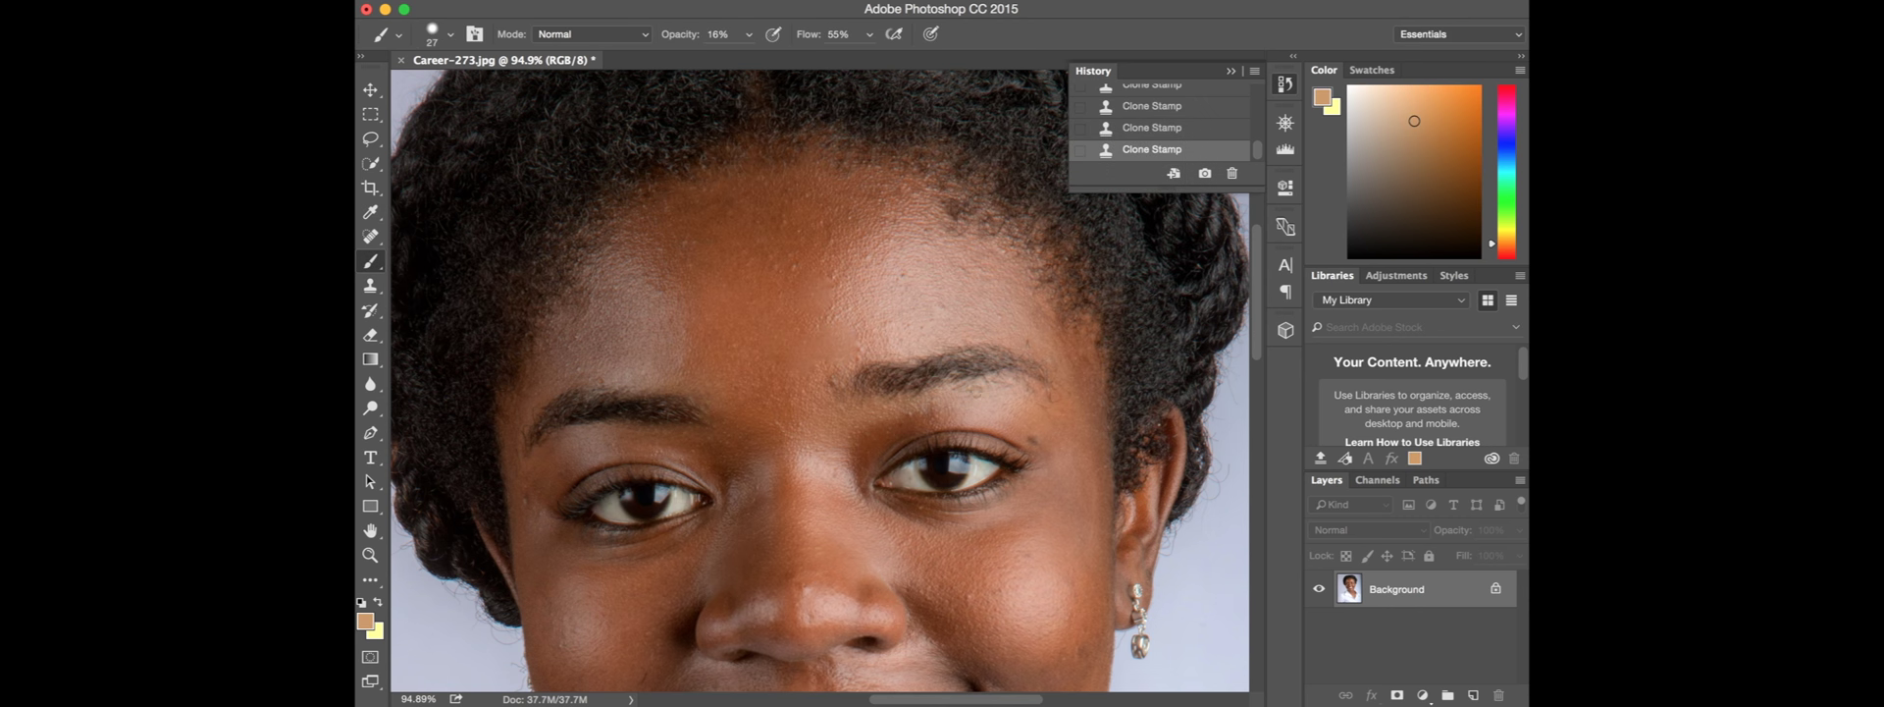
# Step: Paint skin tone over hairs above the eyebrow, undoing the heavy stroke and using 19% opacity
pyautogui.moveTo(749, 34); pyautogui.dragTo(769, 59)
pyautogui.click(1151, 115)
pyautogui.moveTo(749, 34); pyautogui.dragTo(813, 59)
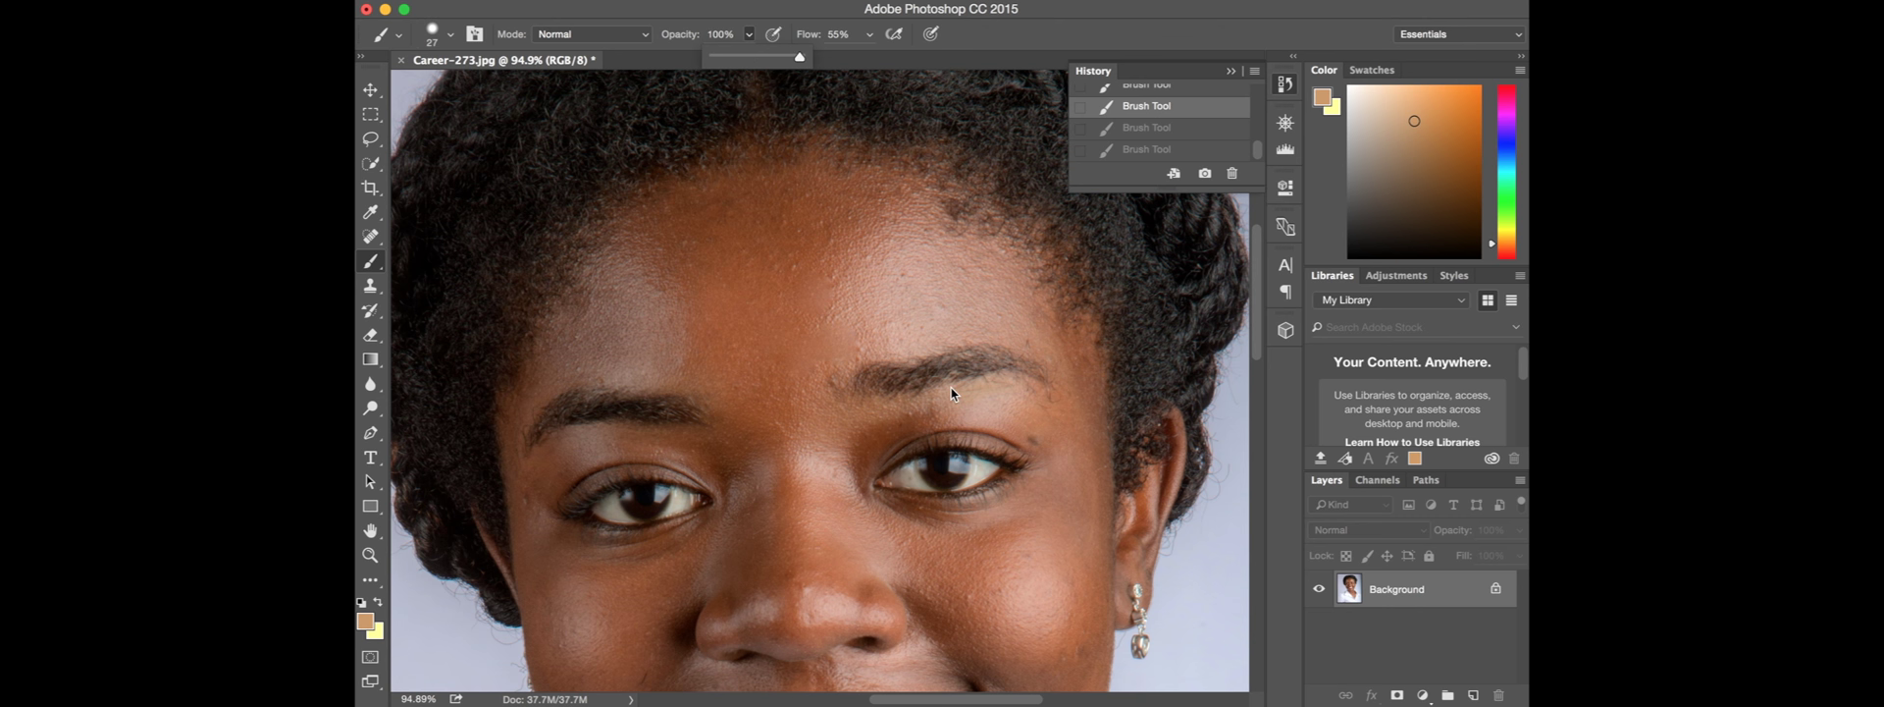
pyautogui.moveTo(932, 392); pyautogui.dragTo(989, 381)
pyautogui.hotkey('ctrl', 'z')
pyautogui.press('1')
pyautogui.press('9')
pyautogui.click(966, 400)
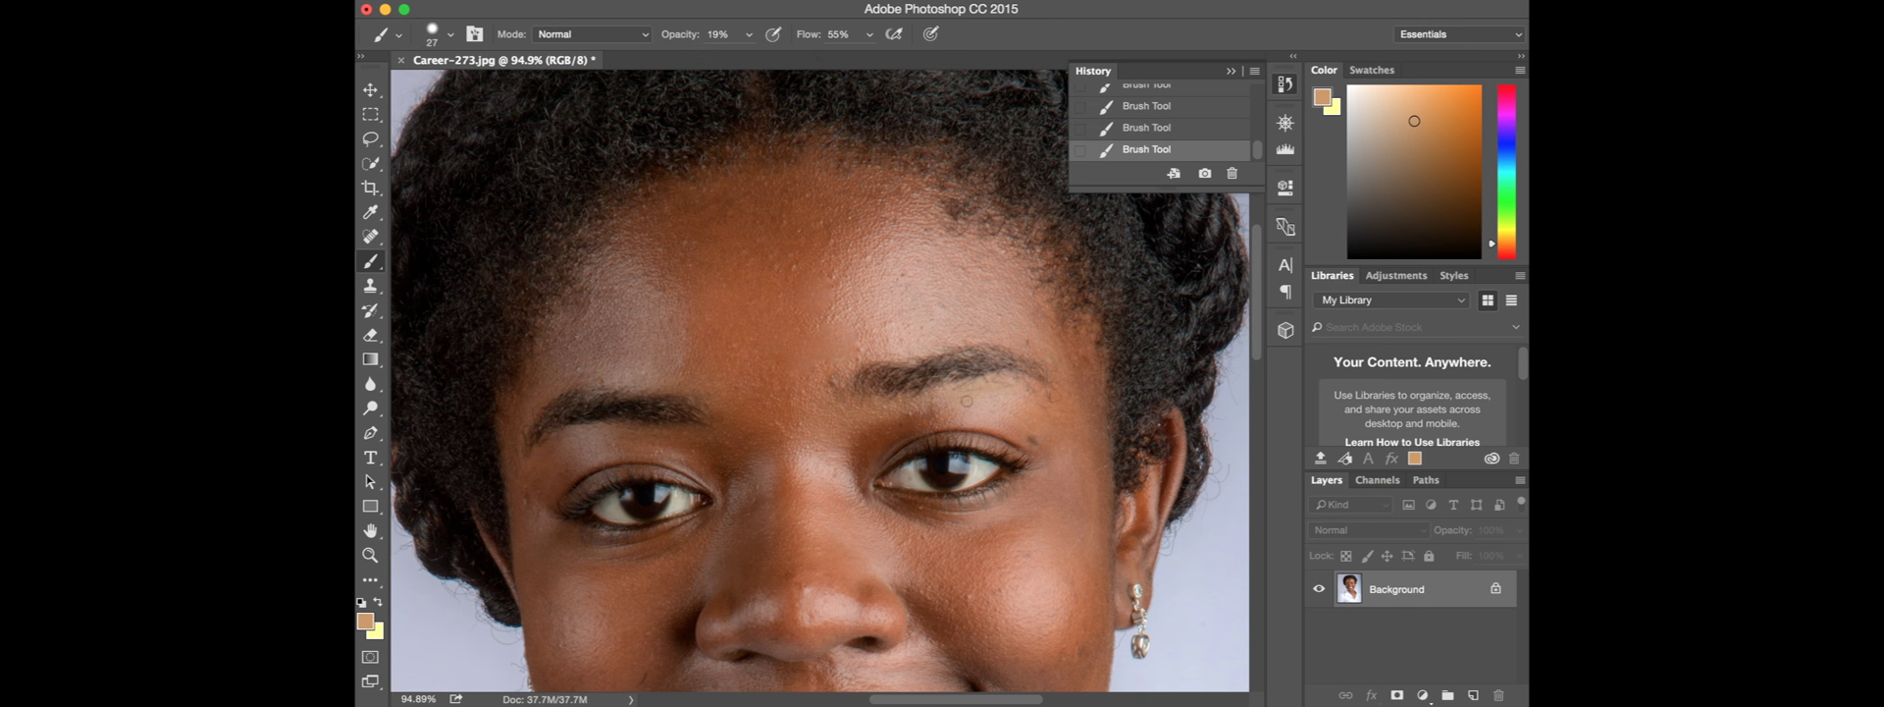
# Step: Set the foreground colour to white (#ffffff)
pyautogui.click(377, 622)
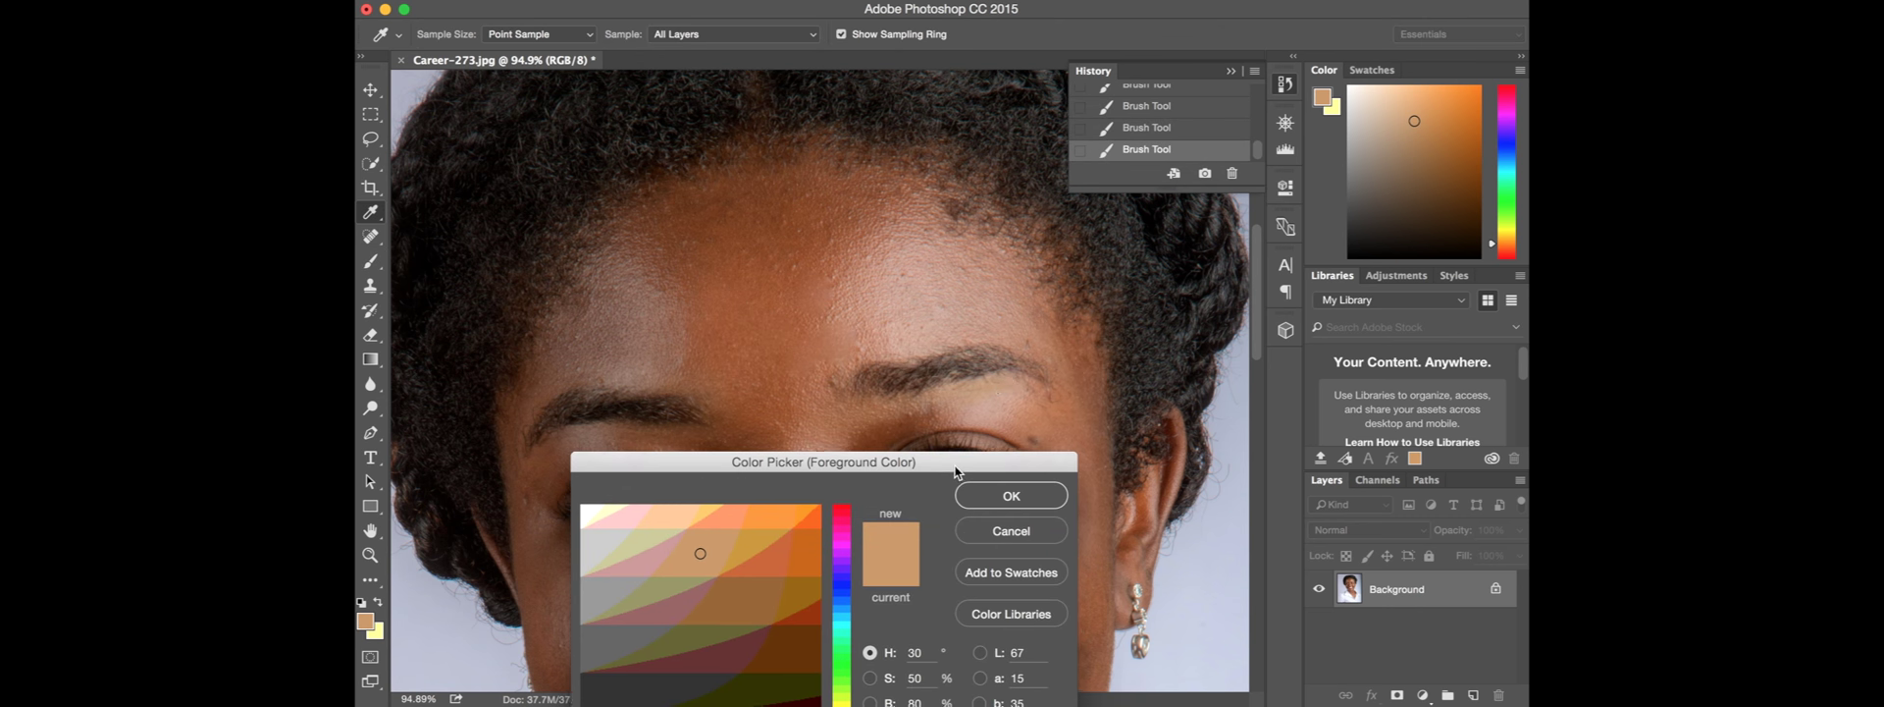
pyautogui.click(1011, 491)
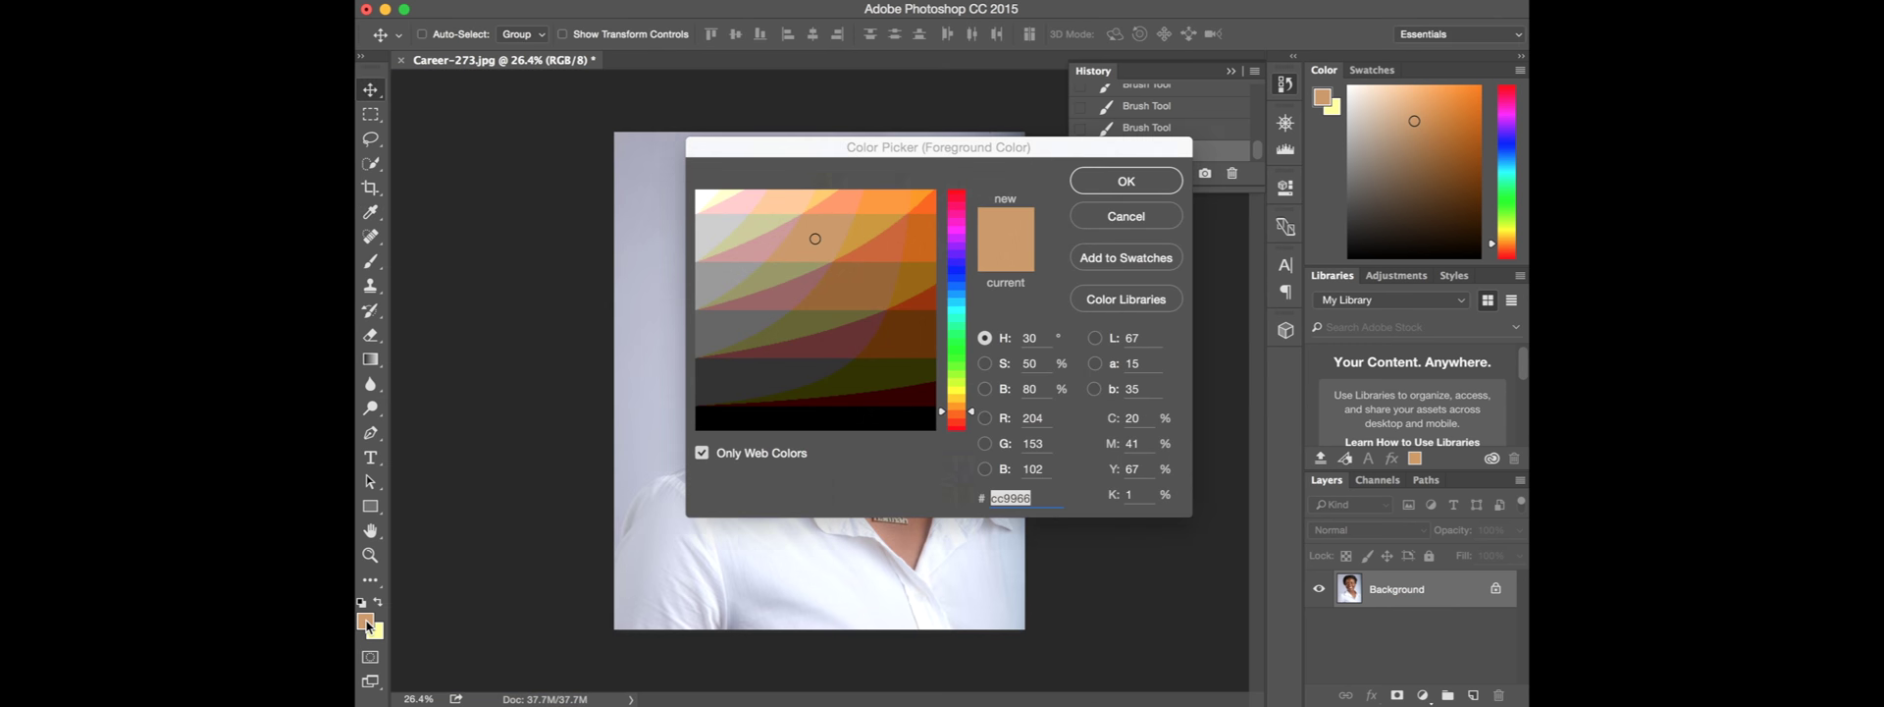
pyautogui.write('ffffff')
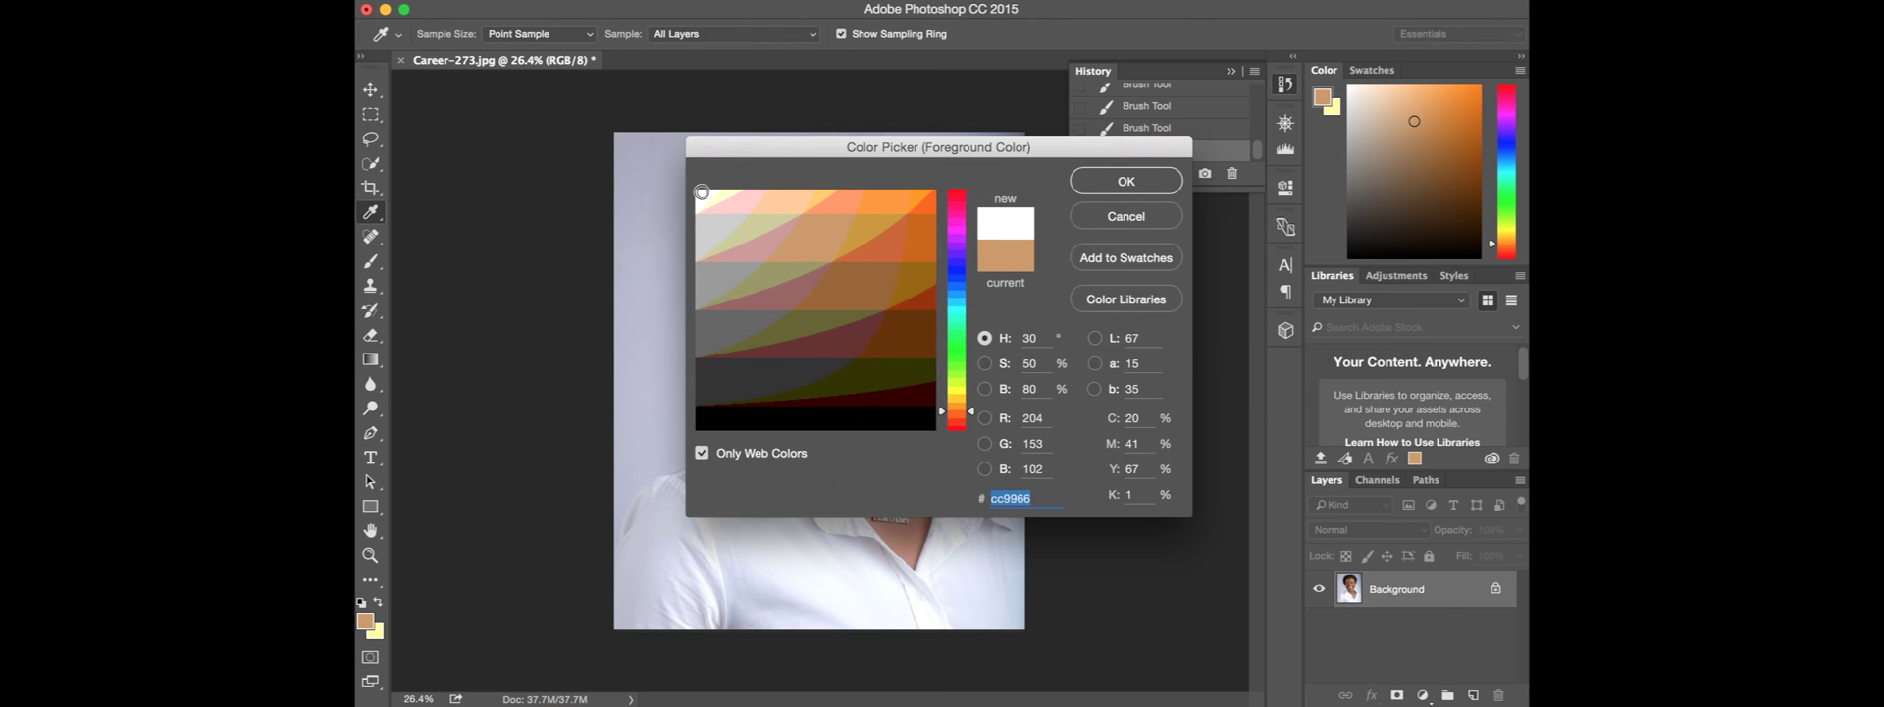
pyautogui.click(1094, 180)
pyautogui.press('v')
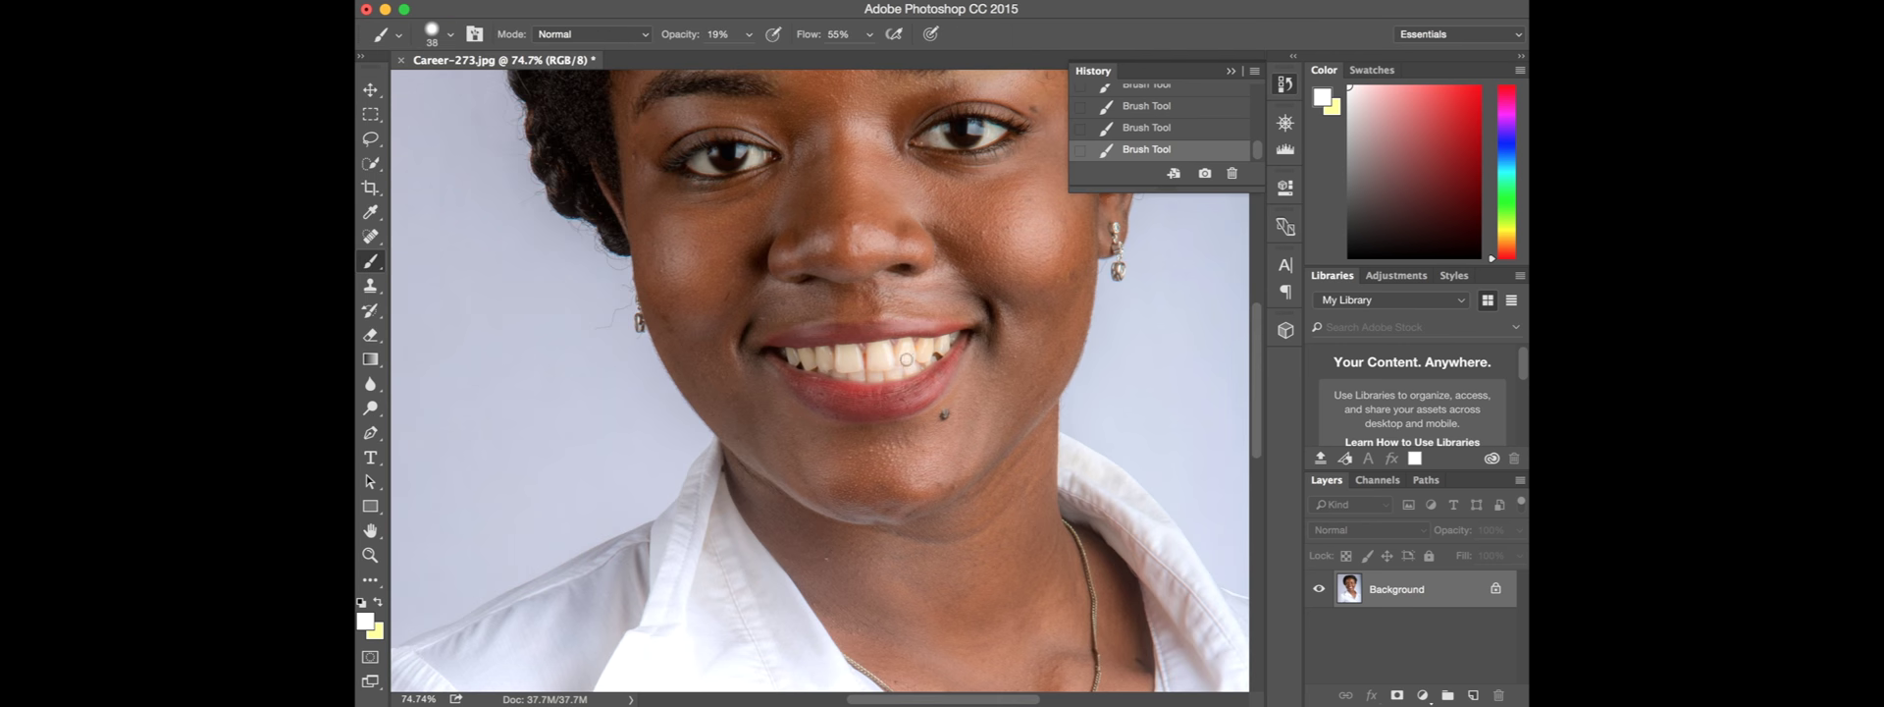
# Step: Brush white over the left front teeth at 19% opacity, then fit the portrait on screen
pyautogui.moveTo(825, 352); pyautogui.dragTo(881, 371)
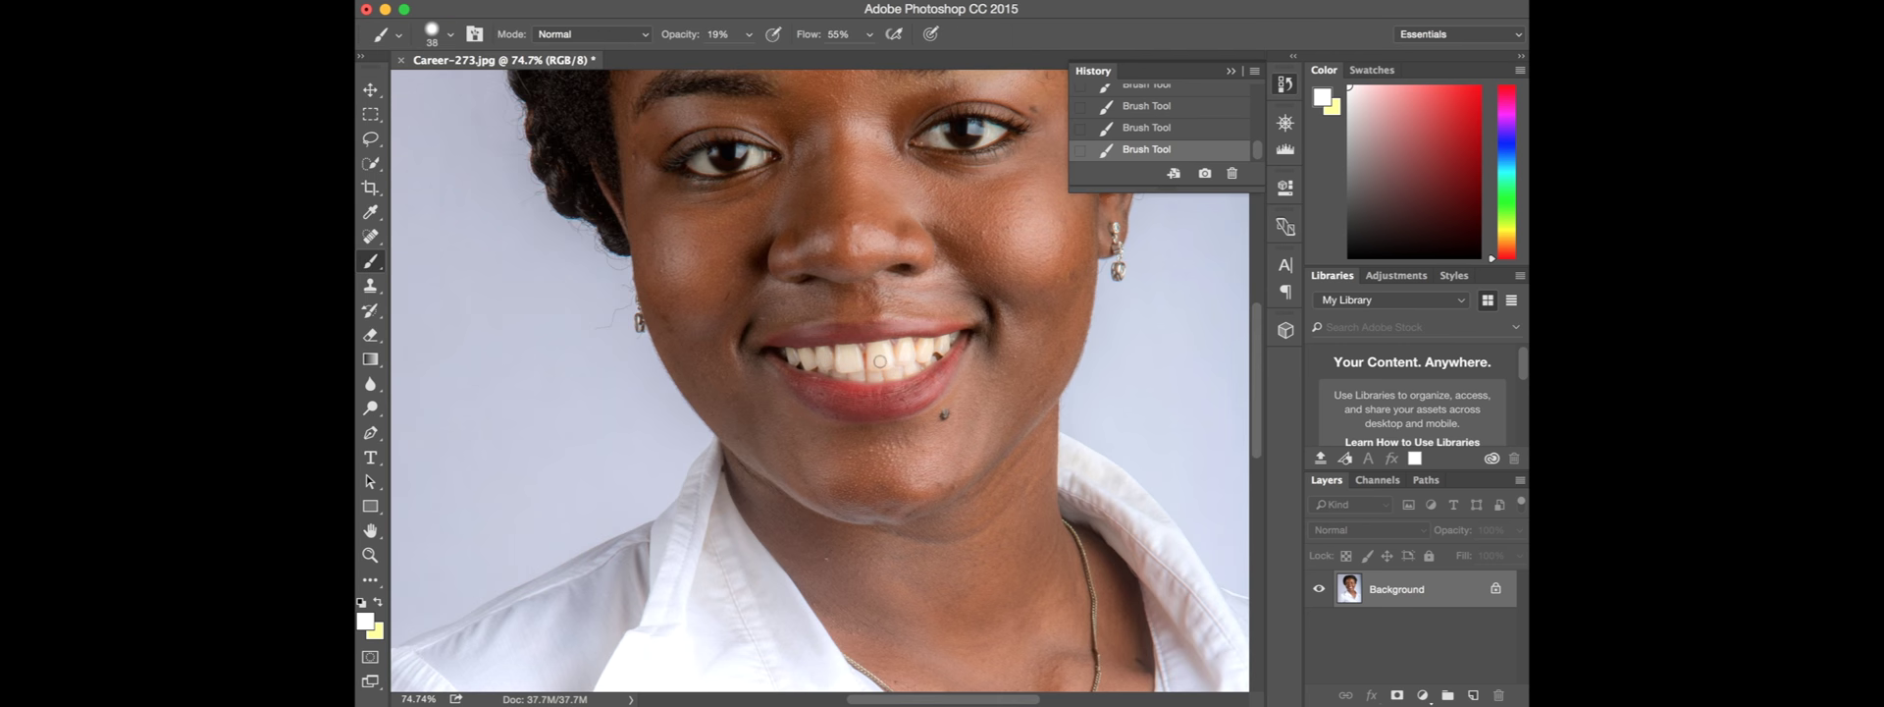
pyautogui.hotkey('ctrl', '0')
pyautogui.press('v')
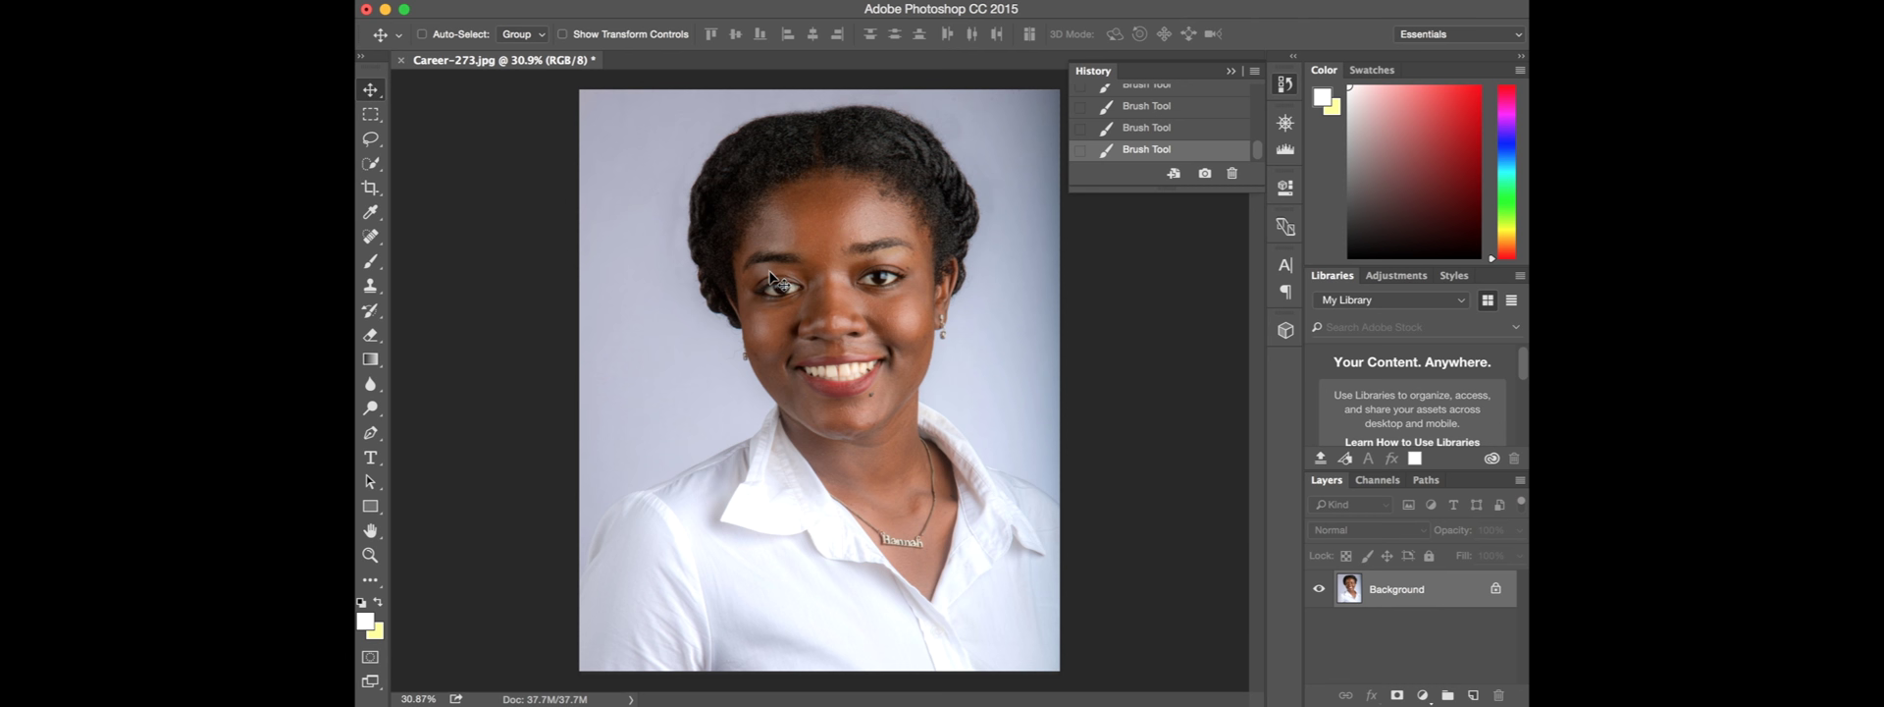